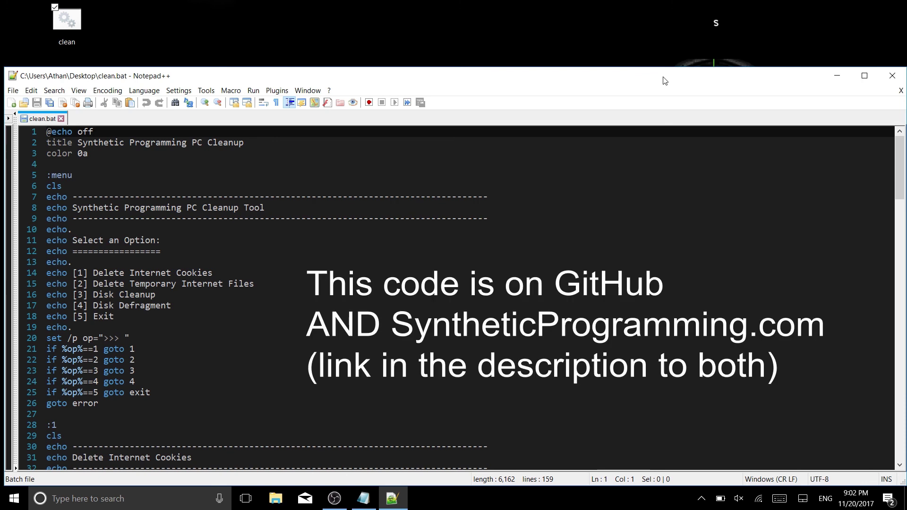
scroll(551, 306, "down", 3)
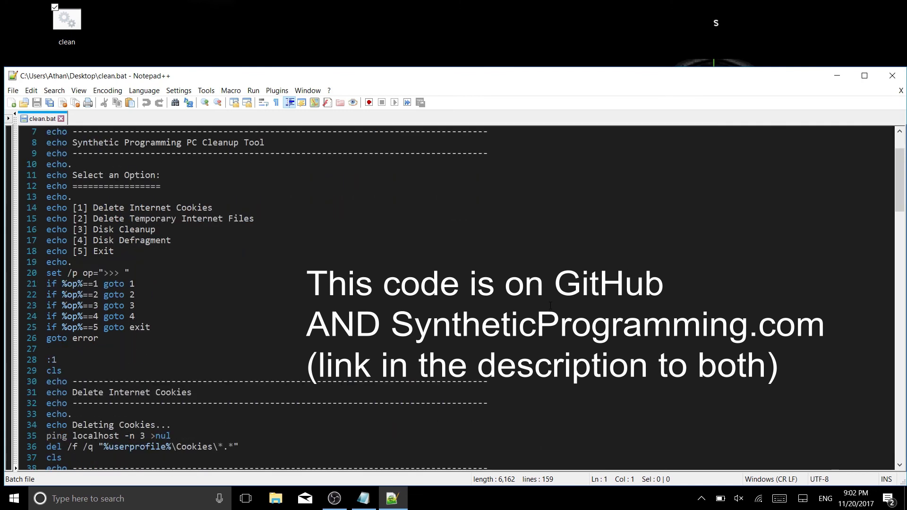
scroll(551, 306, "down", 3)
scroll(550, 306, "down", 6)
scroll(550, 306, "down", 9)
scroll(550, 306, "down", 5)
scroll(550, 306, "down", 9)
scroll(550, 306, "down", 7)
scroll(550, 307, "up", 7)
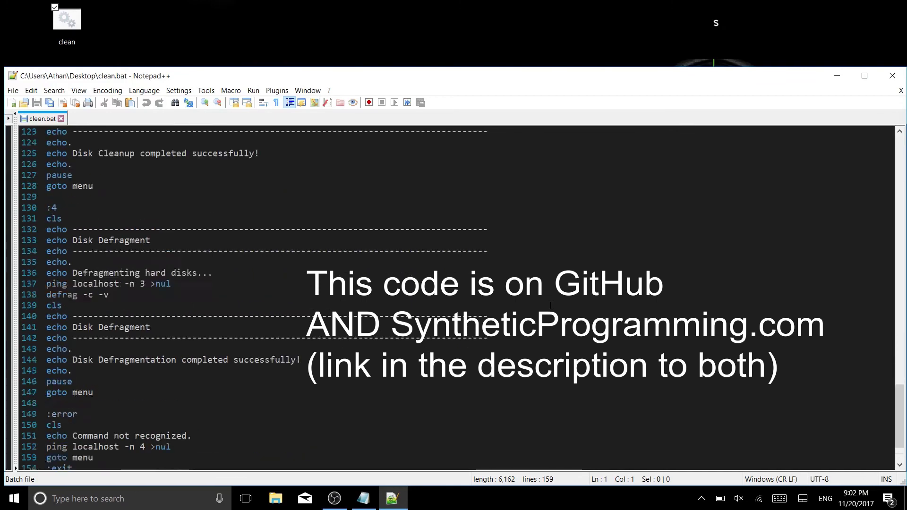
scroll(550, 307, "up", 3)
scroll(550, 306, "up", 7)
scroll(551, 307, "up", 5)
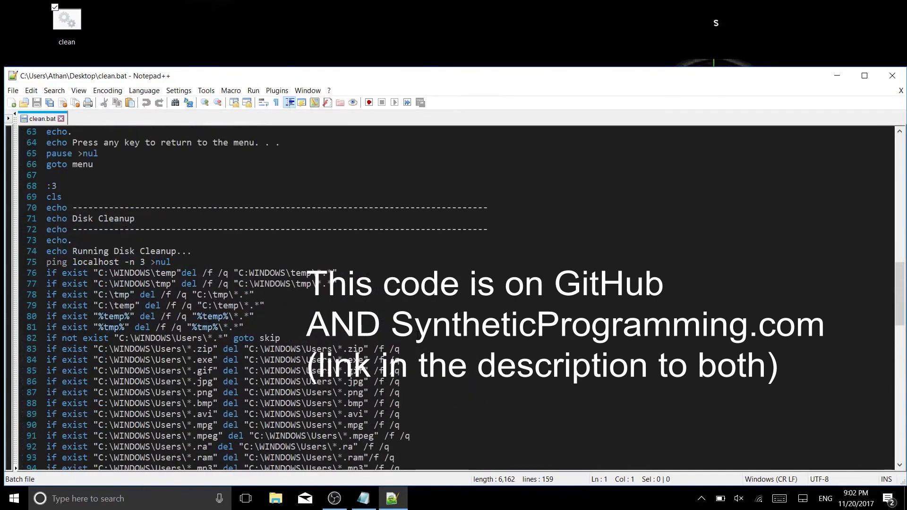
scroll(550, 306, "down", 3)
scroll(550, 306, "down", 3)
scroll(402, 234, "down", 2)
scroll(402, 234, "down", 1)
- Highlight the skip block's last file-deletion lines and the AppData Temp paths on lines 103–104
left_click_drag(482, 404, 120, 307)
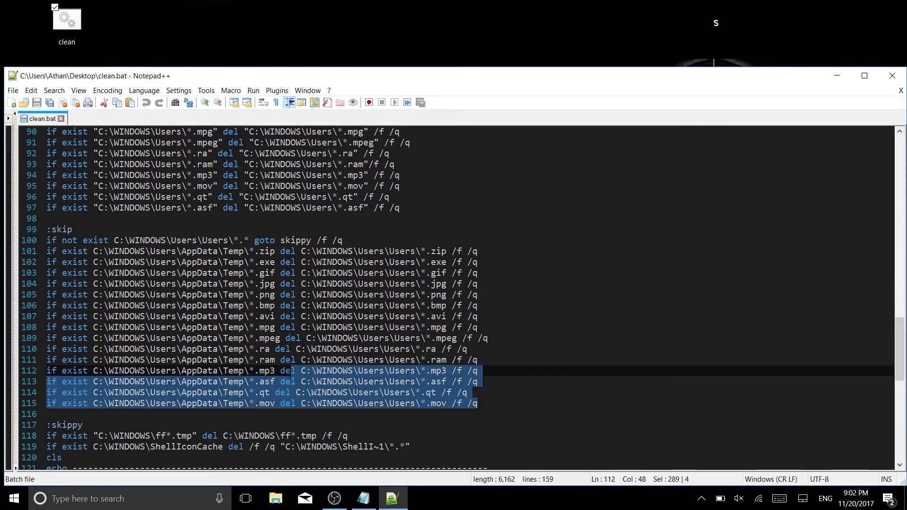
left_click(216, 284)
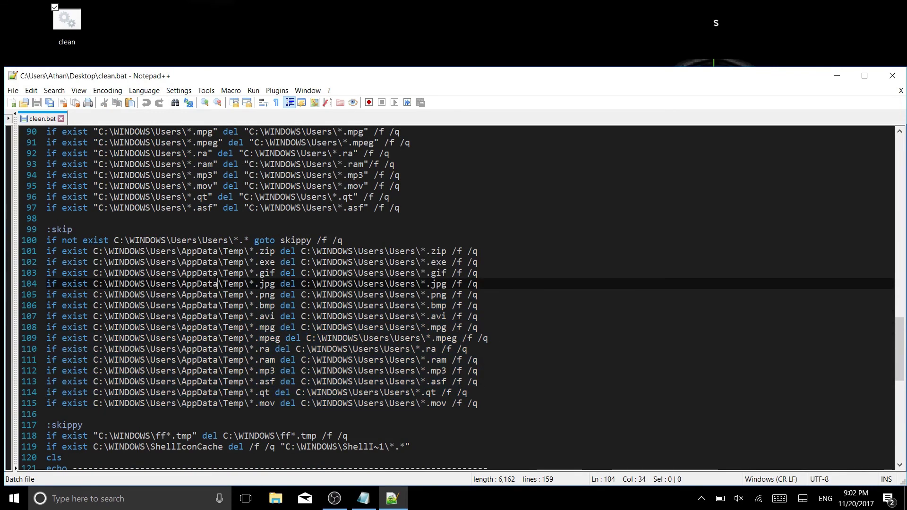
left_click_drag(260, 283, 160, 284)
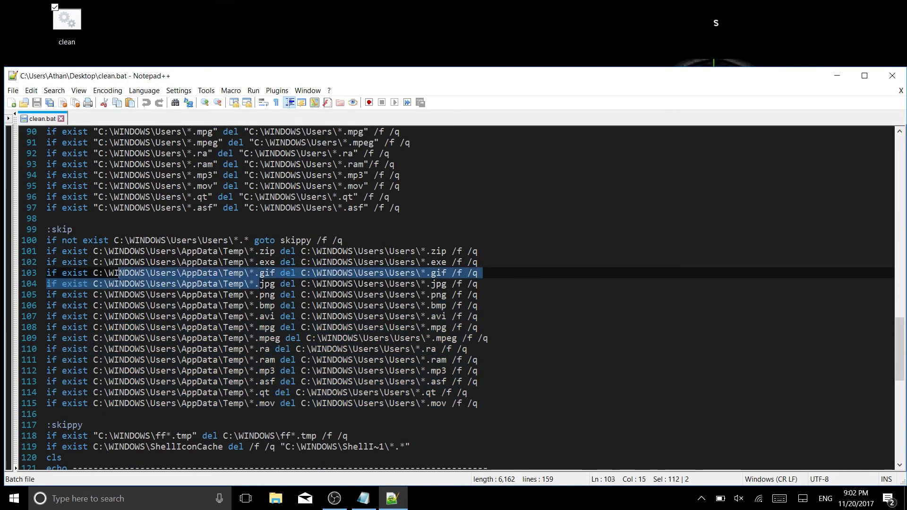
left_click(217, 294)
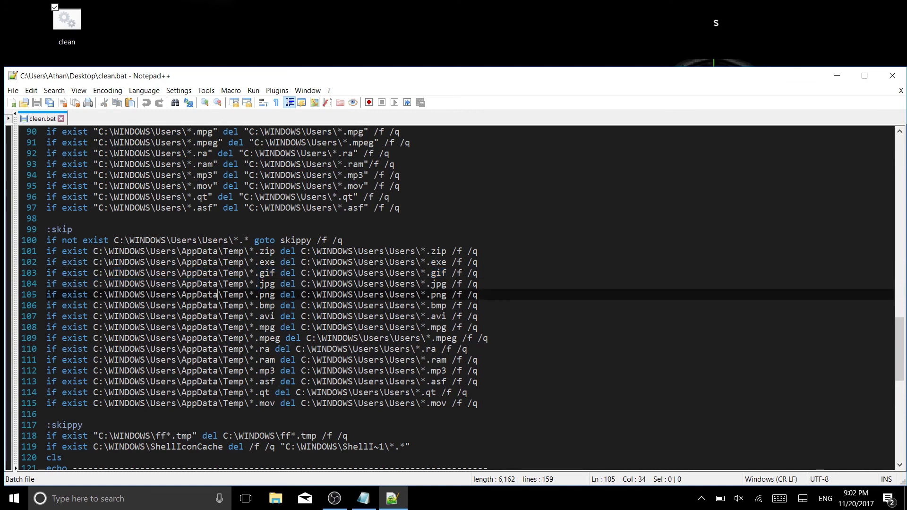
scroll(217, 295, "down", 6)
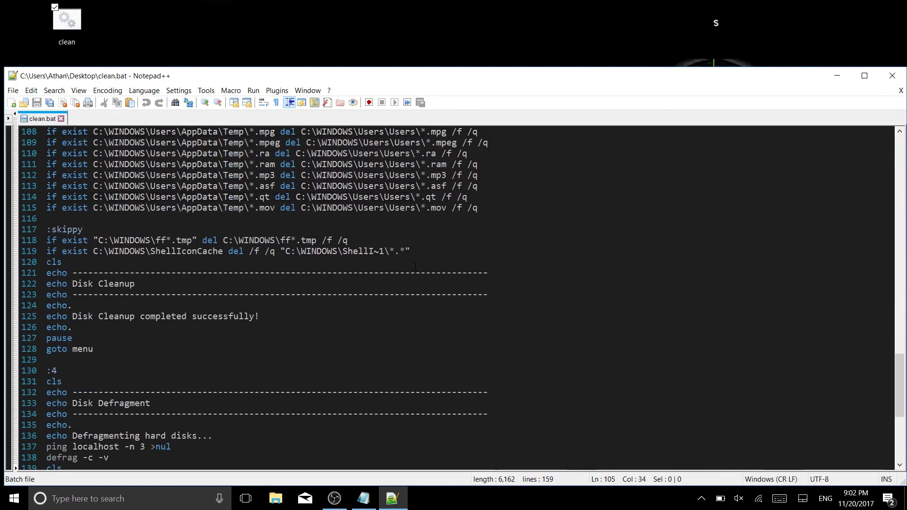
scroll(218, 294, "up", 2)
scroll(217, 294, "up", 2)
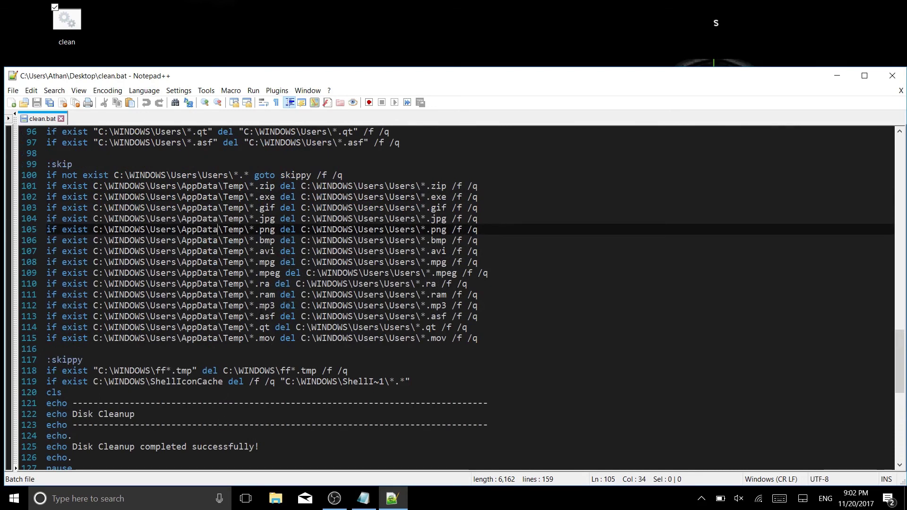
scroll(255, 345, "down", 2)
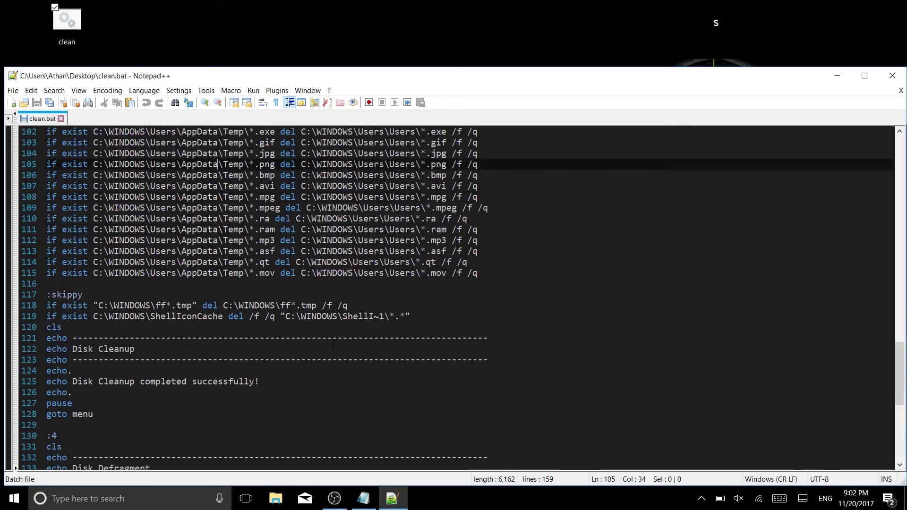
scroll(255, 346, "down", 4)
scroll(256, 346, "down", 5)
scroll(257, 345, "up", 10)
scroll(257, 345, "up", 20)
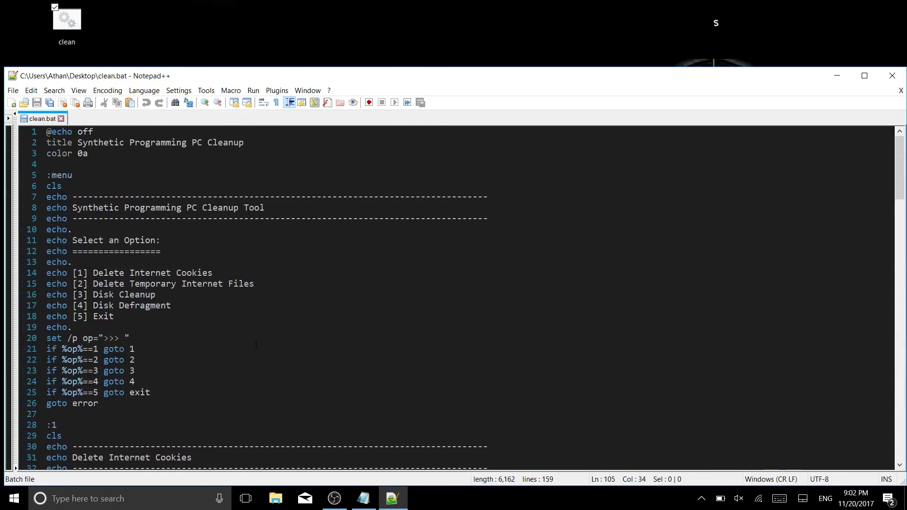
- Highlight the script's first three lines and the window title text on line 2
left_click(77, 155)
left_click(82, 165)
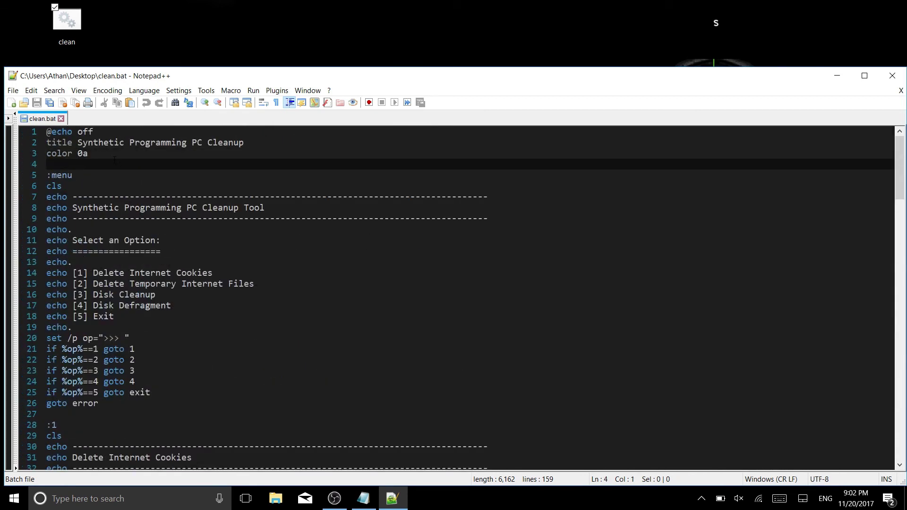
key("shift+Up")
key("shift+Up")
key("shift+Up")
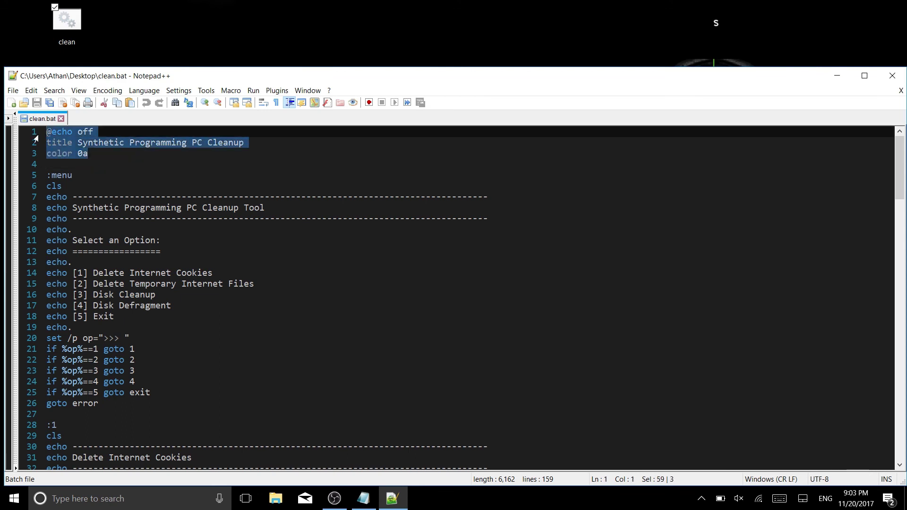
left_click(100, 143)
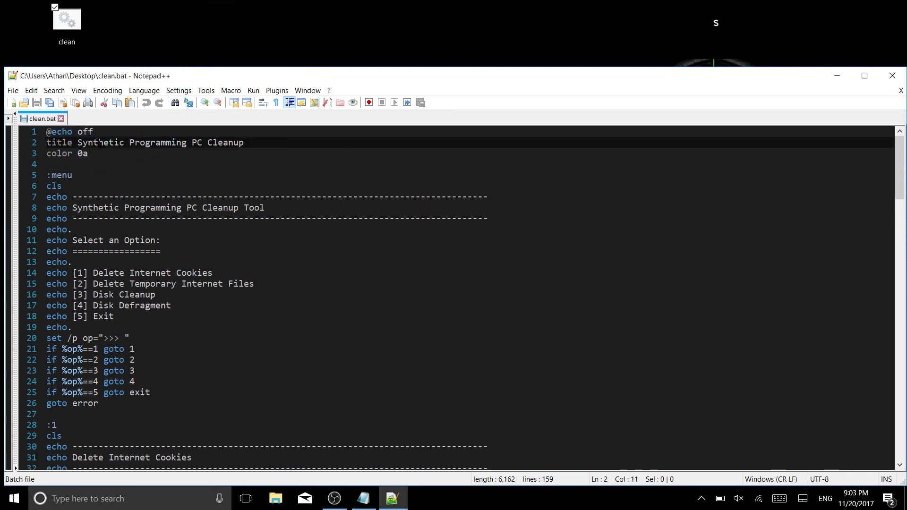
left_click_drag(83, 142, 88, 154)
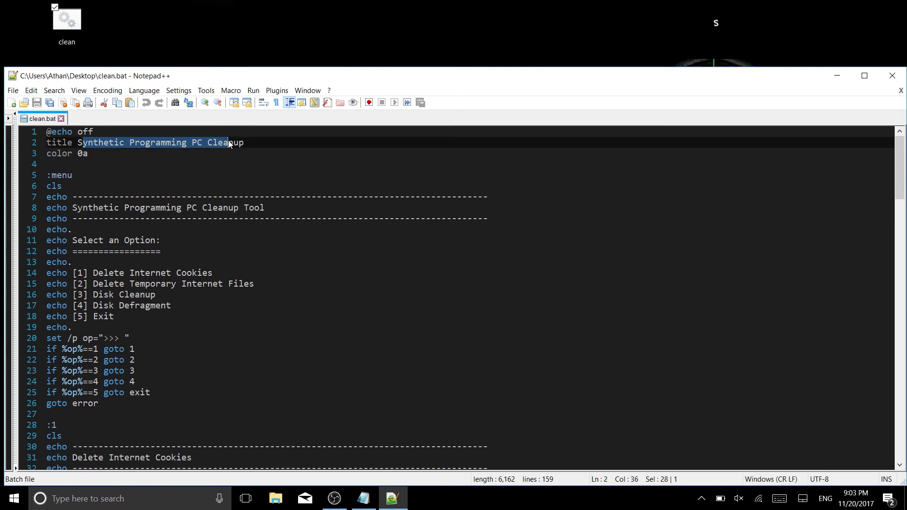
left_click(91, 155)
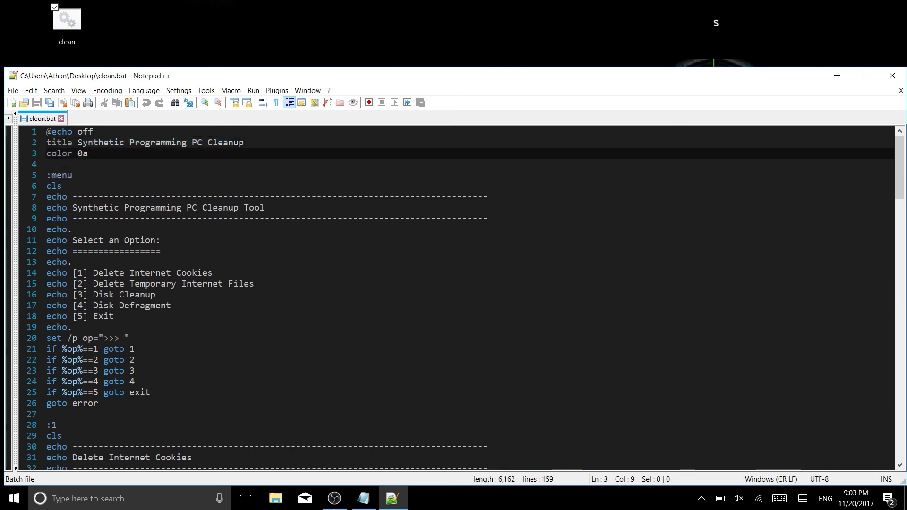
scroll(155, 253, "down", 2)
scroll(466, 299, "up", 1)
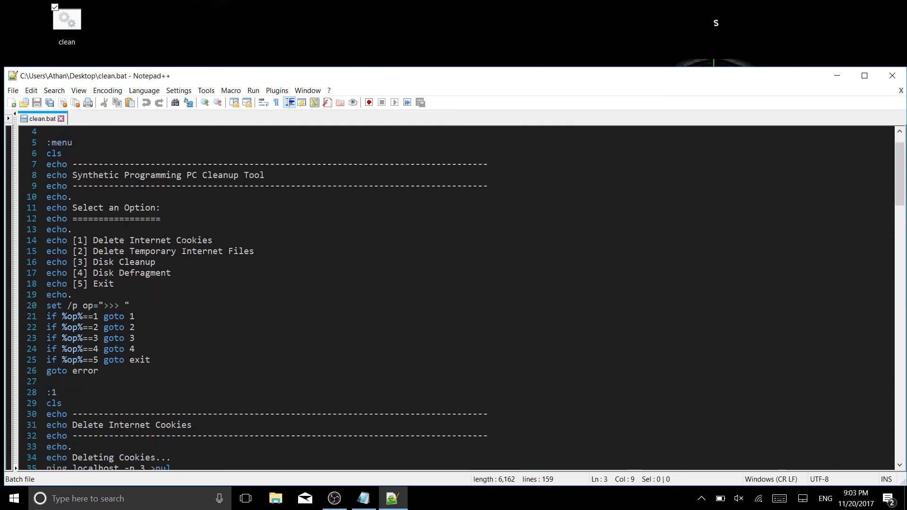
- Emphasise the cls command under :menu and highlight the tool's heading and divider line
left_click(58, 153)
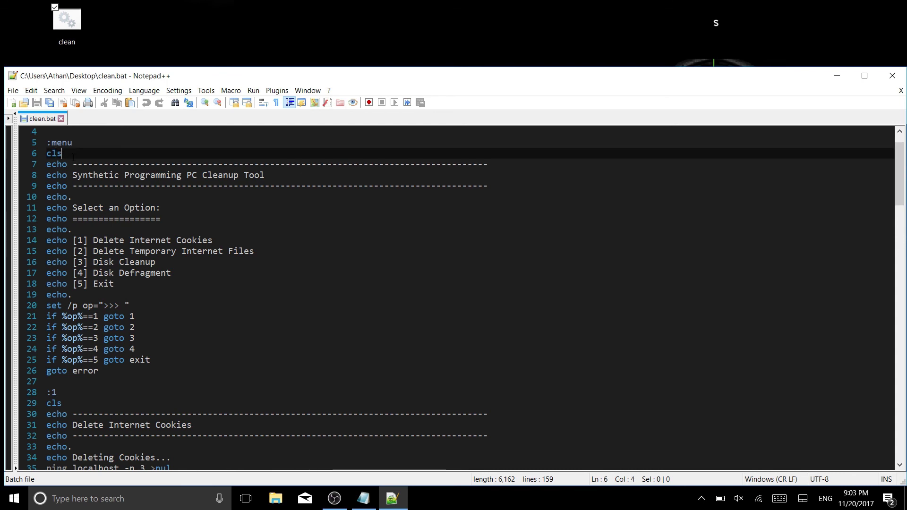
double_click(54, 153)
left_click(72, 197)
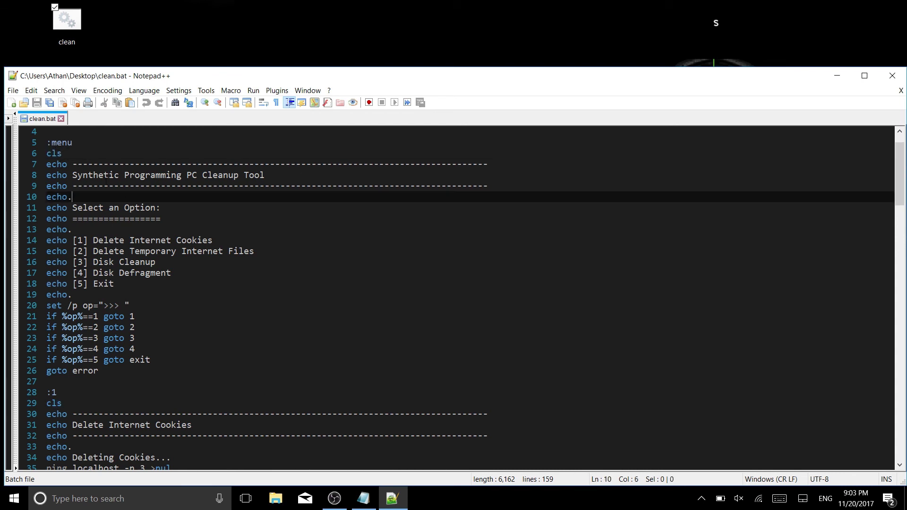
left_click_drag(93, 176, 249, 186)
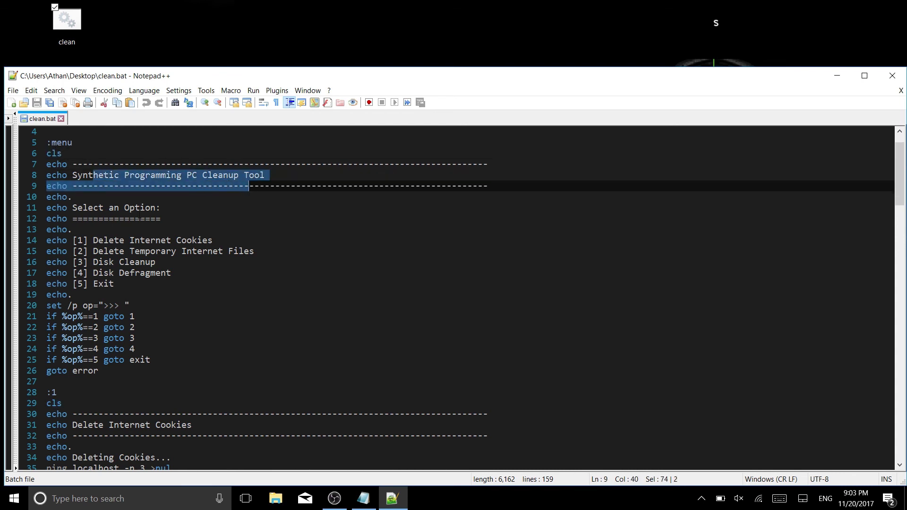
left_click(140, 219)
- Point out the five menu options: Cookies, Temporary Internet Files, Disk Cleanup, Defragment, Exit
left_click(213, 240)
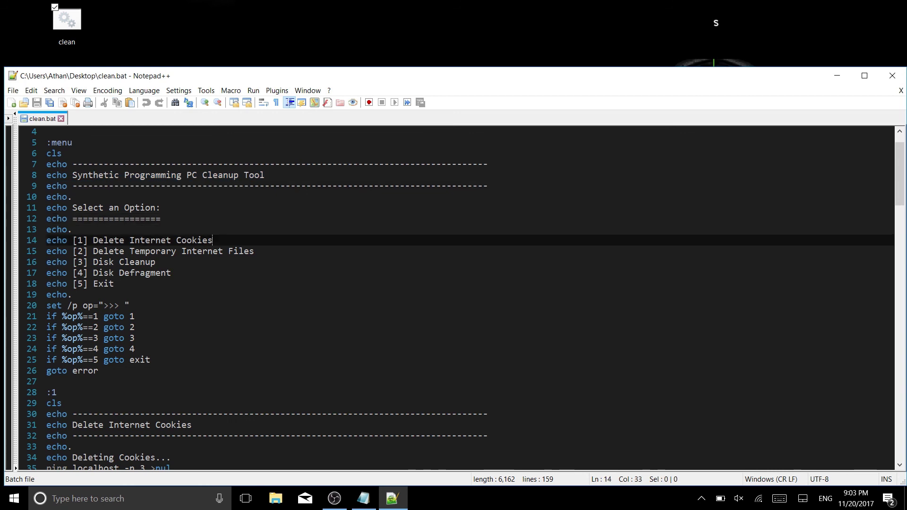
left_click(279, 251)
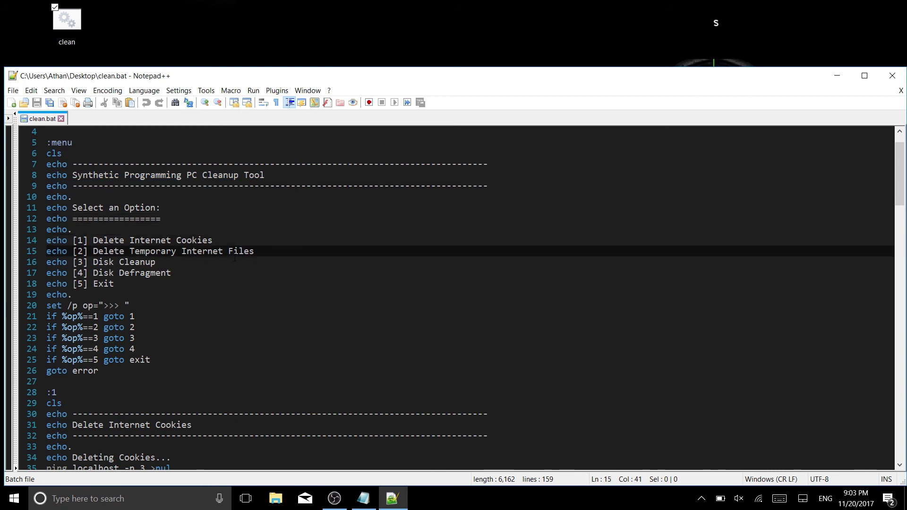
left_click(211, 263)
left_click(190, 276)
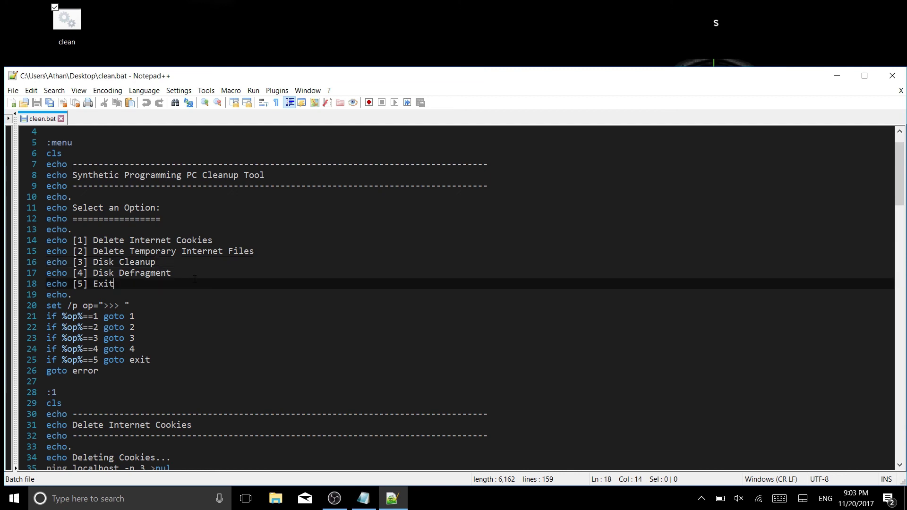
left_click(121, 284)
scroll(453, 297, "down", 2)
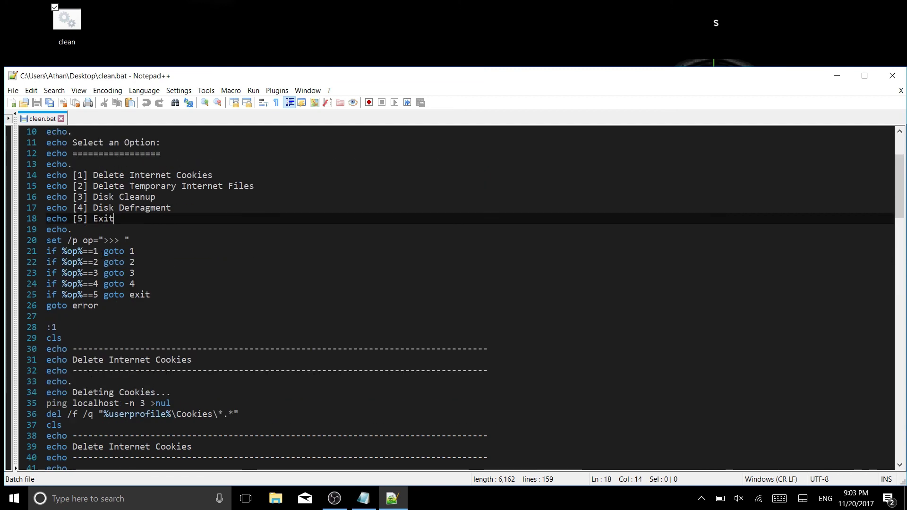
scroll(453, 298, "down", 2)
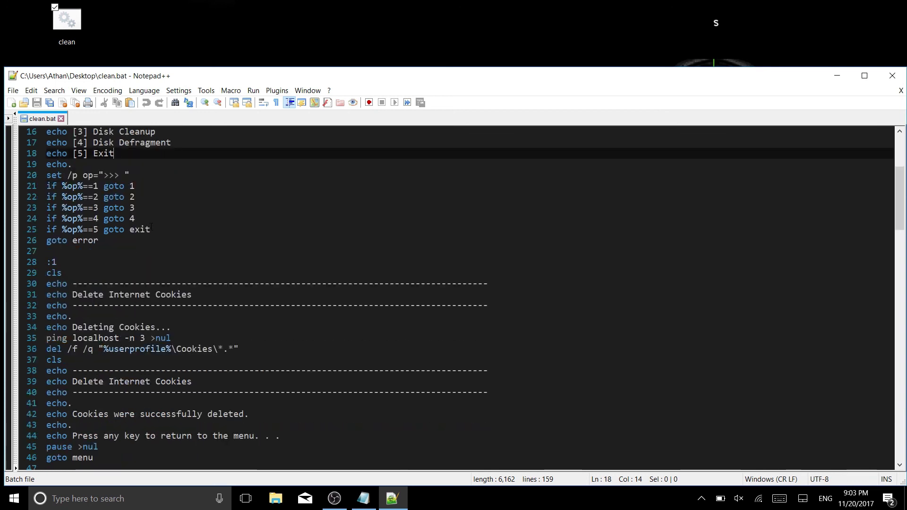
scroll(80, 201, "down", 1)
scroll(81, 202, "down", 1)
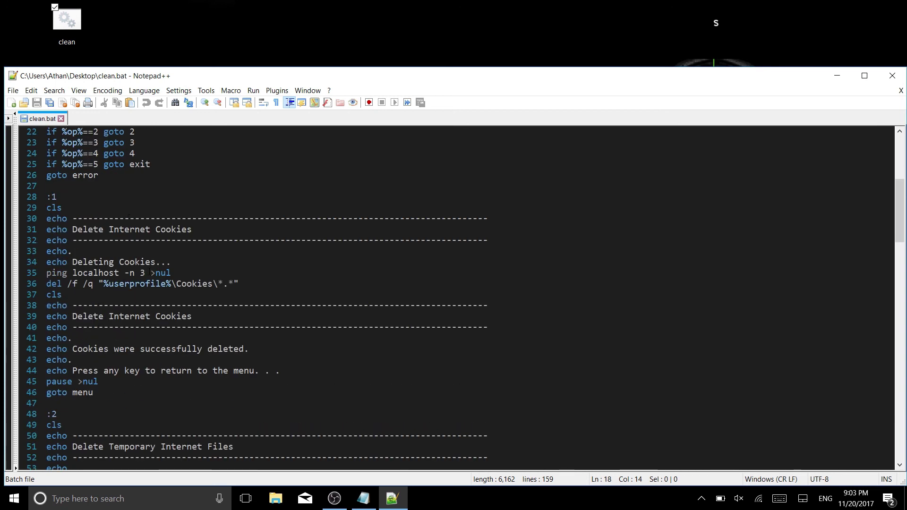
scroll(150, 272, "down", 2)
- Walk through the Delete Internet Cookies block, from its heading to the pause on line 45
left_click(191, 165)
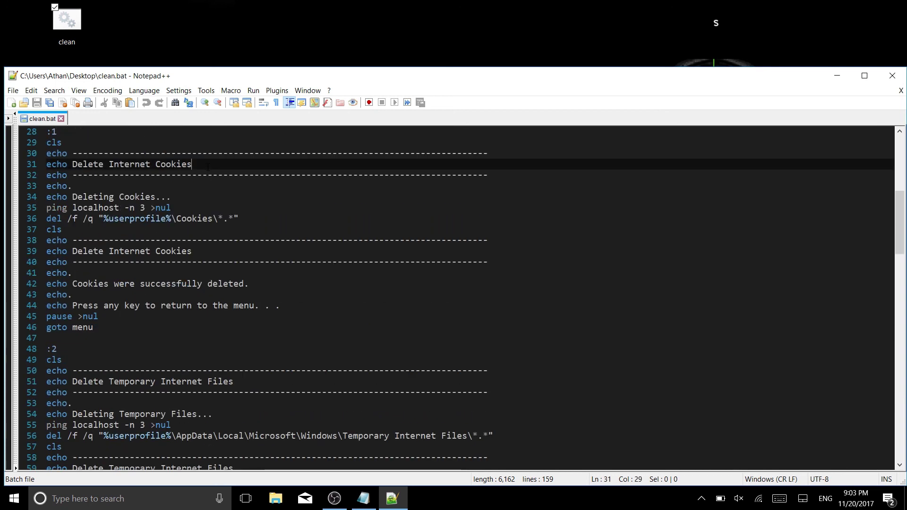
left_click(170, 197)
left_click(110, 208)
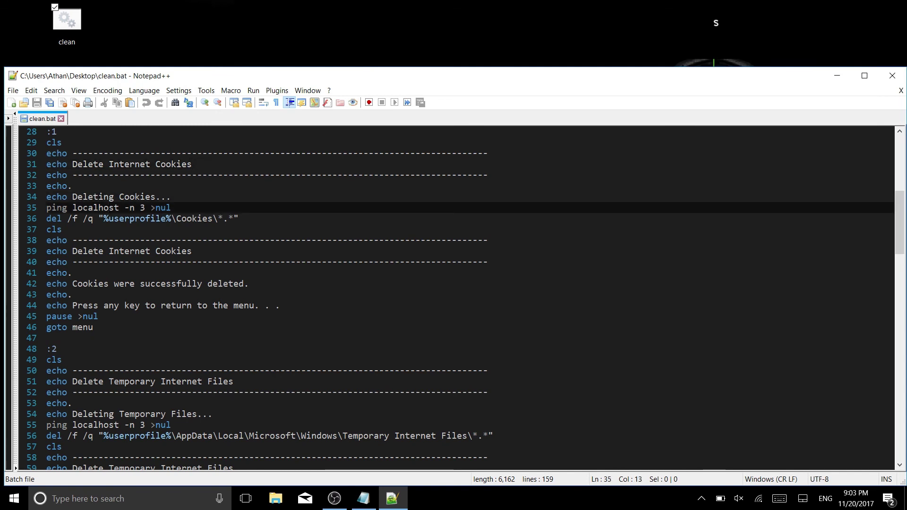
key("Down")
key("Down")
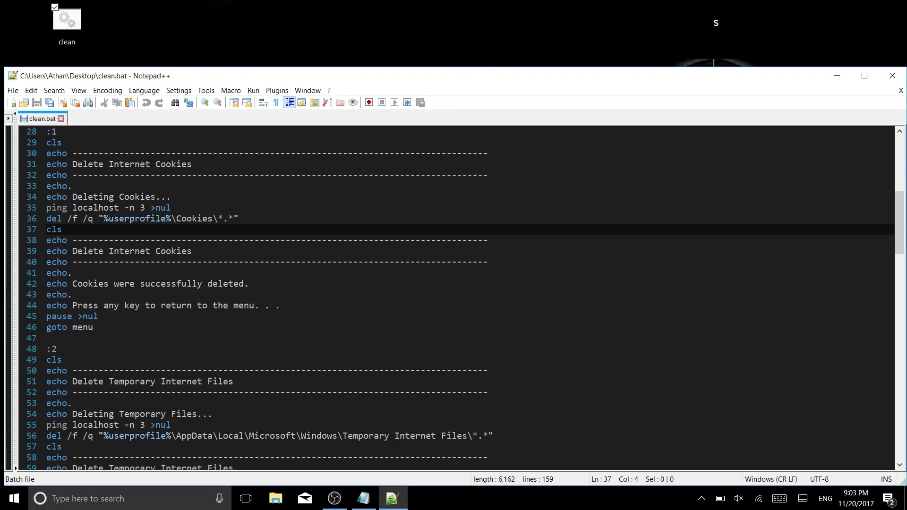
key("Down")
key("Down")
key("Down")
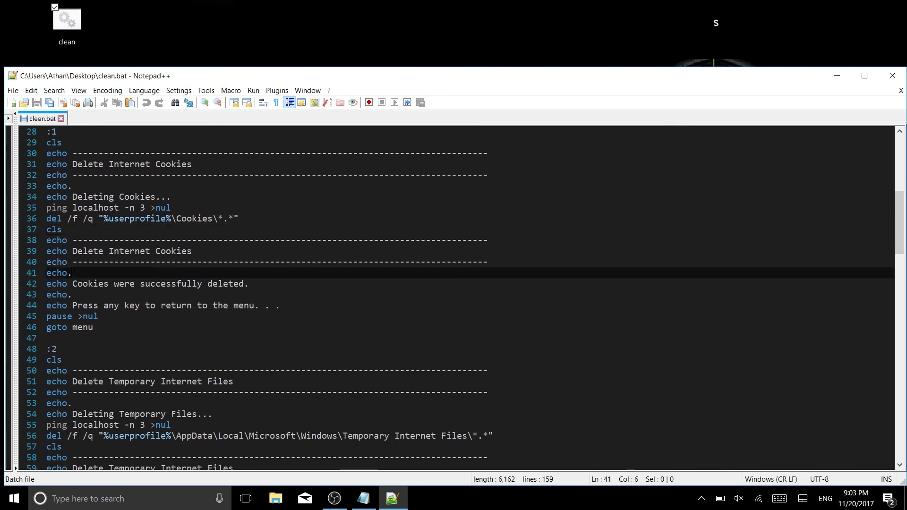
left_click(203, 284)
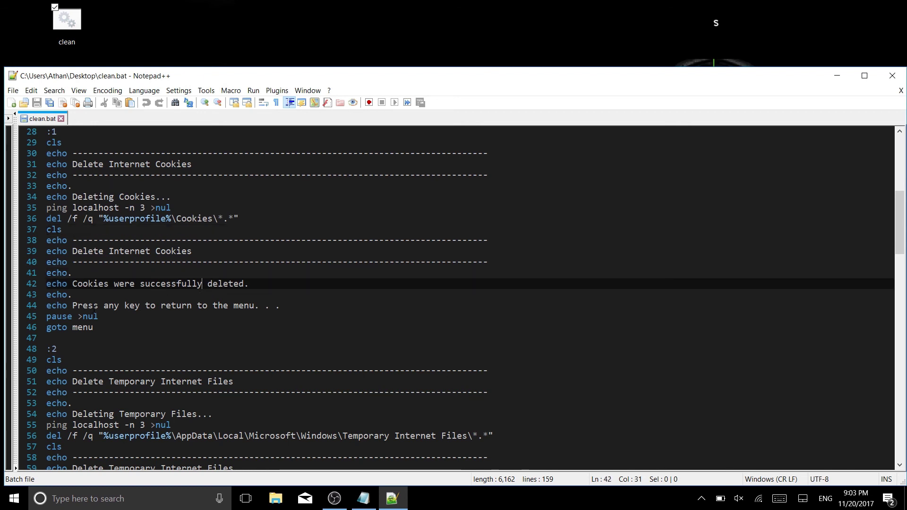
left_click(163, 306)
left_click(122, 316)
scroll(123, 320, "down", 4)
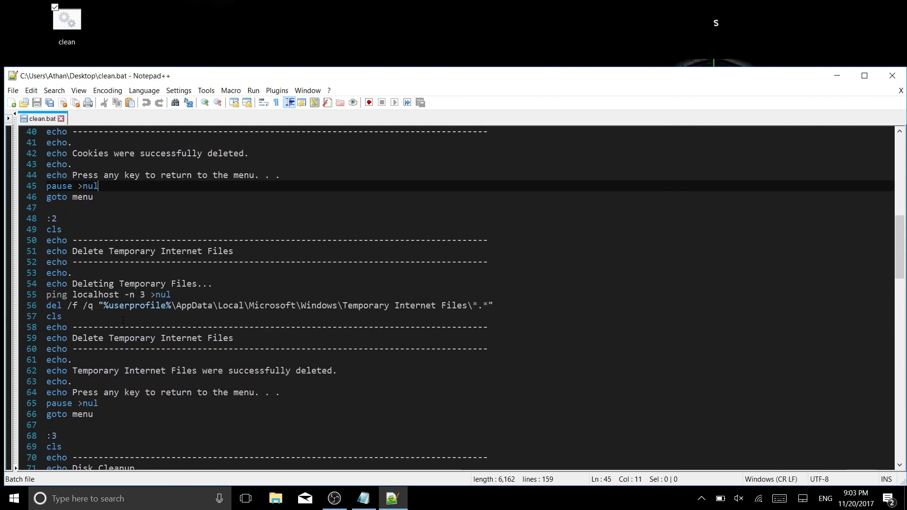
scroll(123, 320, "down", 2)
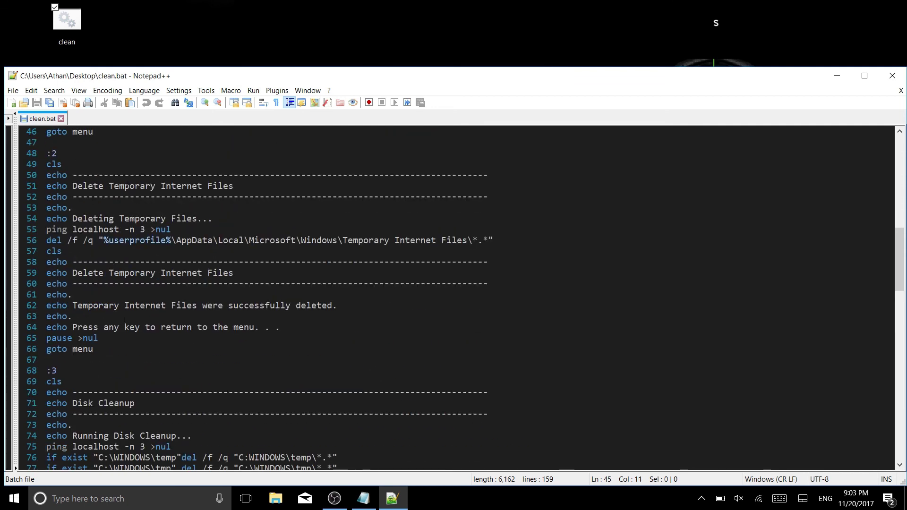
- Highlight the temporary files success message on line 62 and the .asf path on line 97
left_click(130, 219)
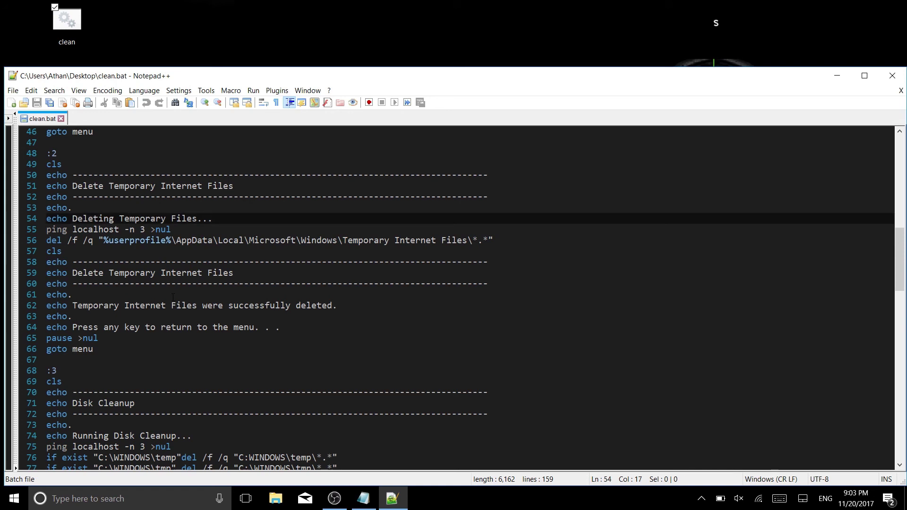
scroll(173, 298, "down", 1)
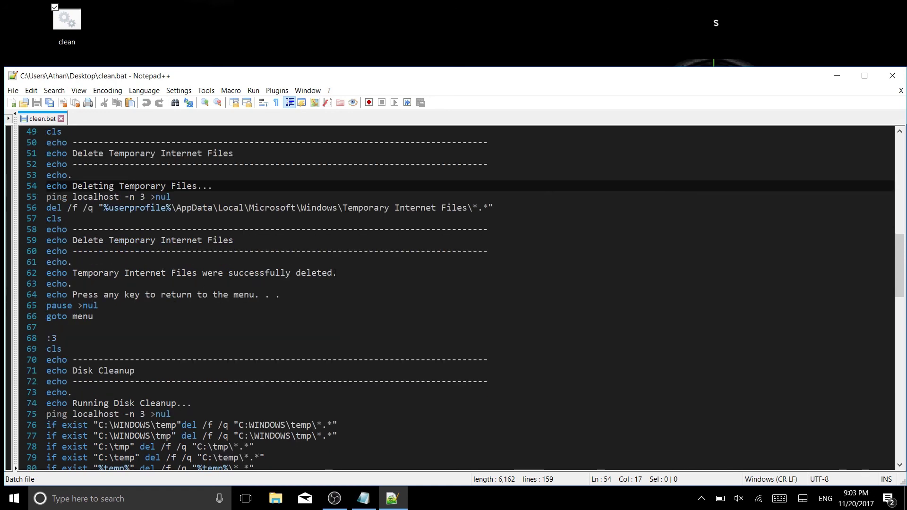
left_click_drag(333, 273, 71, 273)
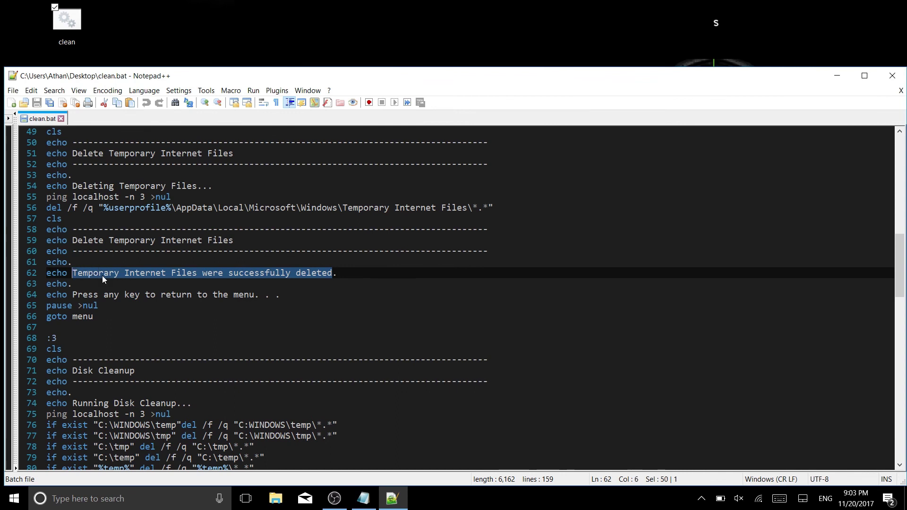
left_click(125, 294)
scroll(142, 305, "down", 3)
scroll(156, 312, "down", 3)
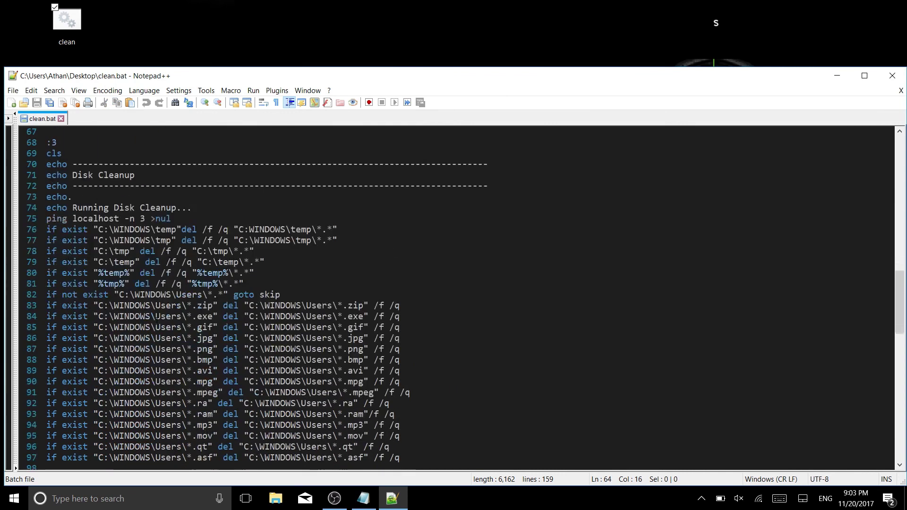
left_click(104, 186)
scroll(283, 297, "down", 2)
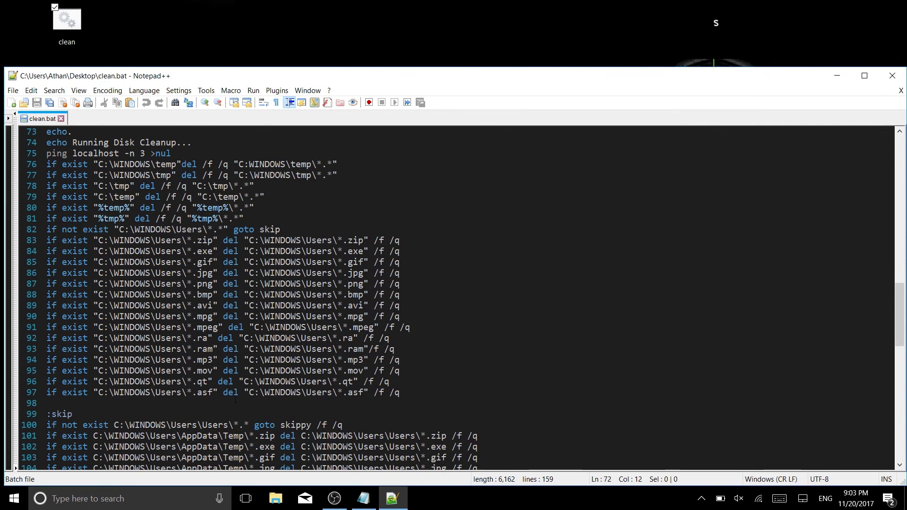
left_click_drag(217, 392, 124, 392)
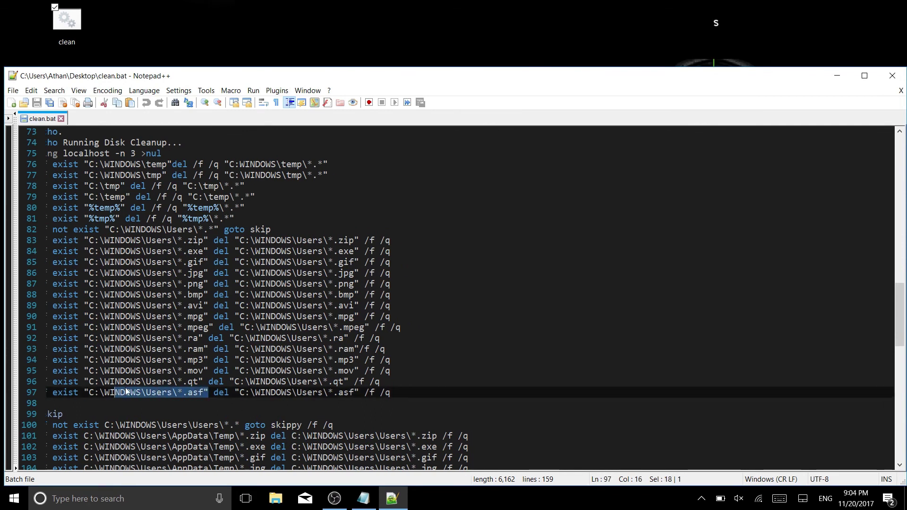
left_click(157, 350)
scroll(157, 349, "up", 1)
scroll(157, 348, "up", 1)
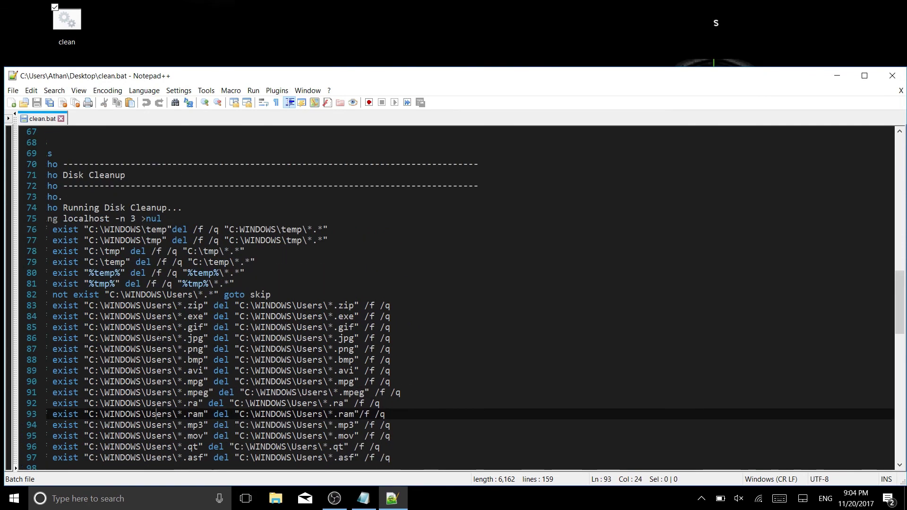
scroll(158, 349, "down", 1)
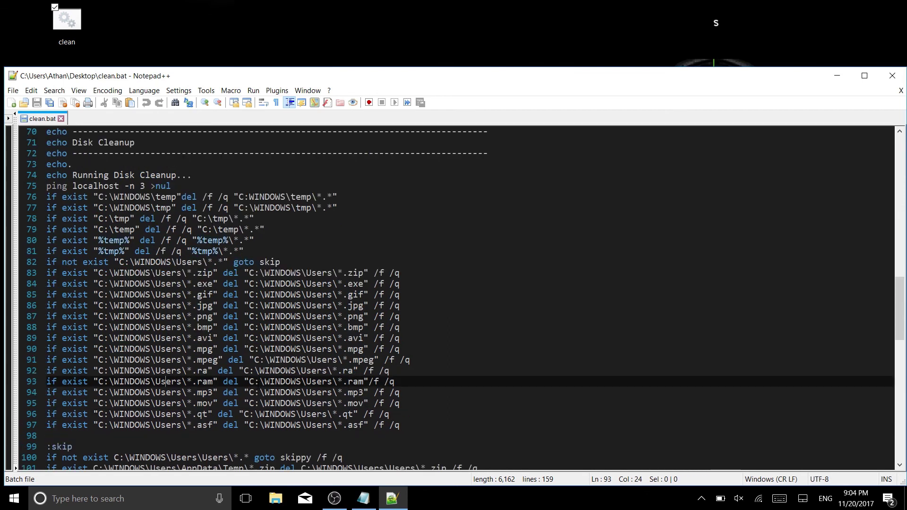
scroll(453, 298, "down", 4)
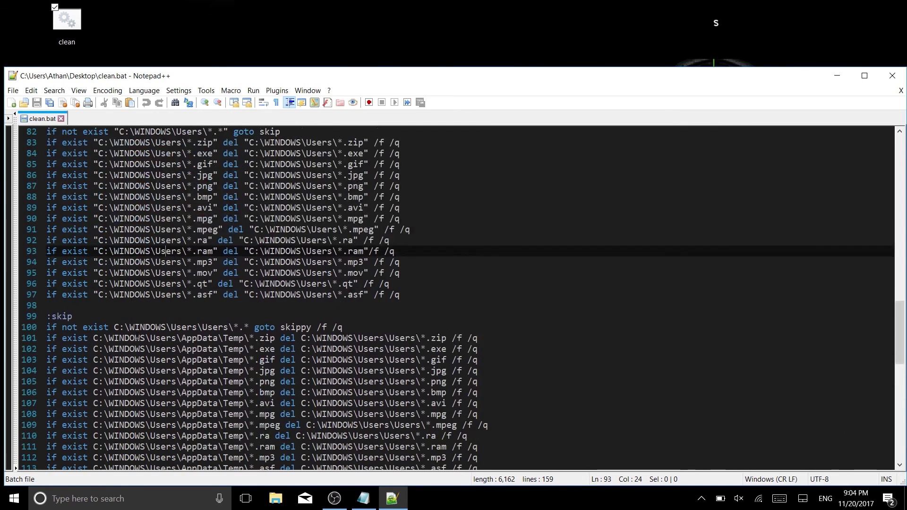
scroll(454, 298, "down", 1)
scroll(454, 297, "down", 2)
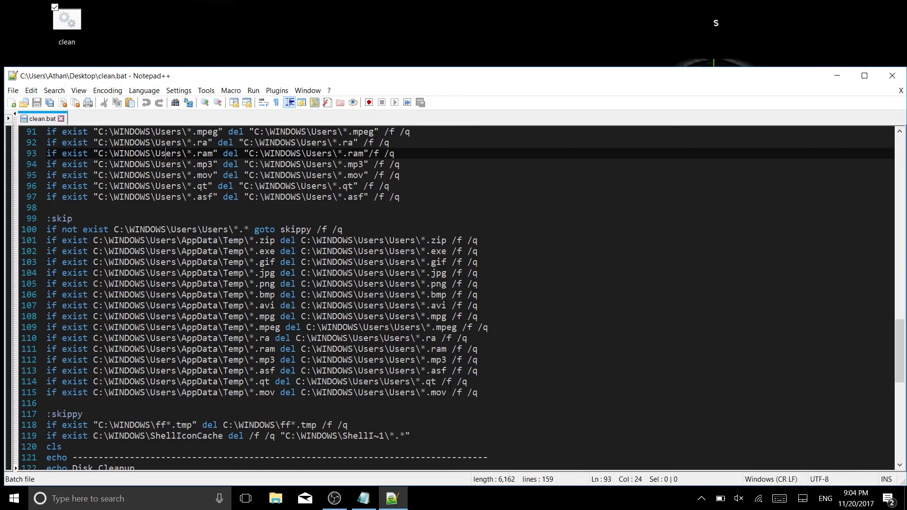
scroll(454, 298, "down", 4)
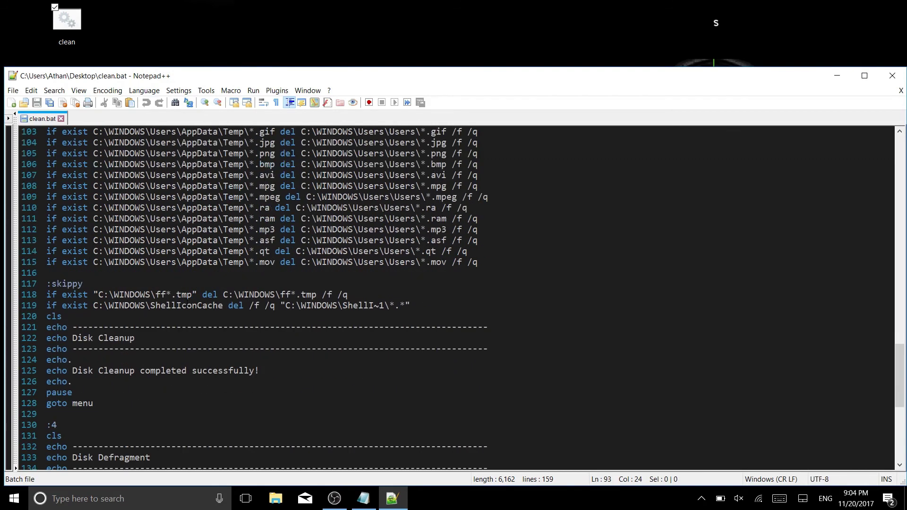
- Highlight the Disk Cleanup completed message after the ShellIconCache line, ending at goto menu
left_click(160, 305)
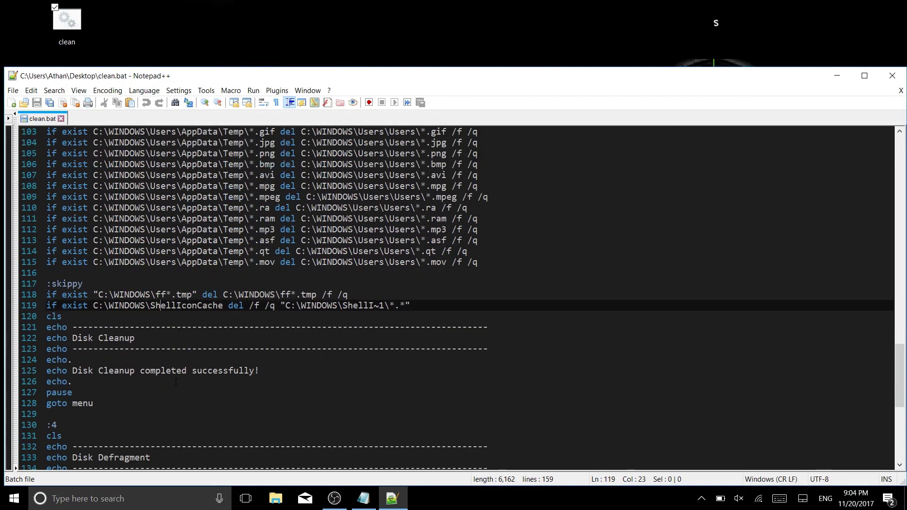
scroll(176, 384, "down", 2)
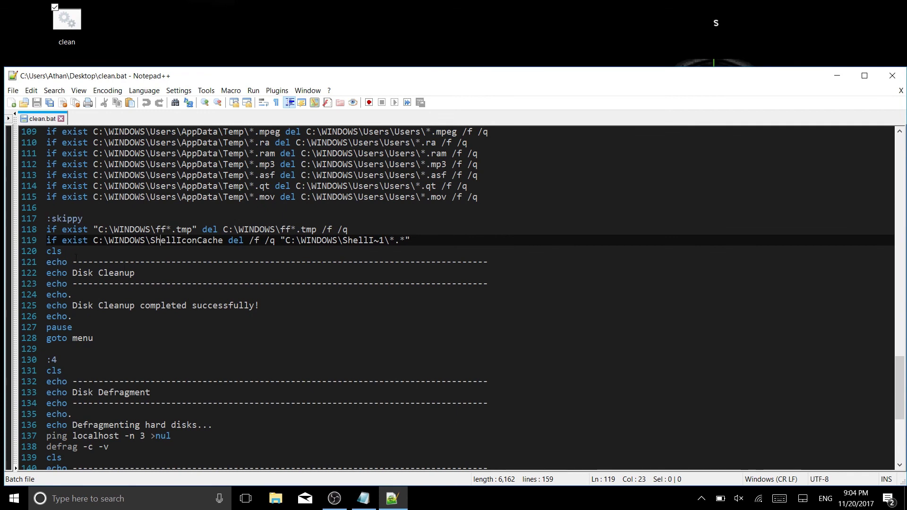
key("Down")
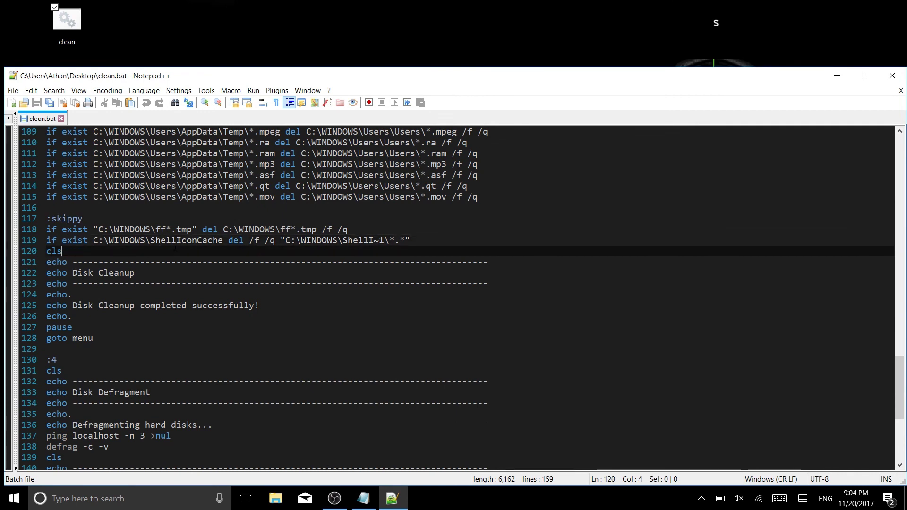
left_click_drag(77, 305, 72, 317)
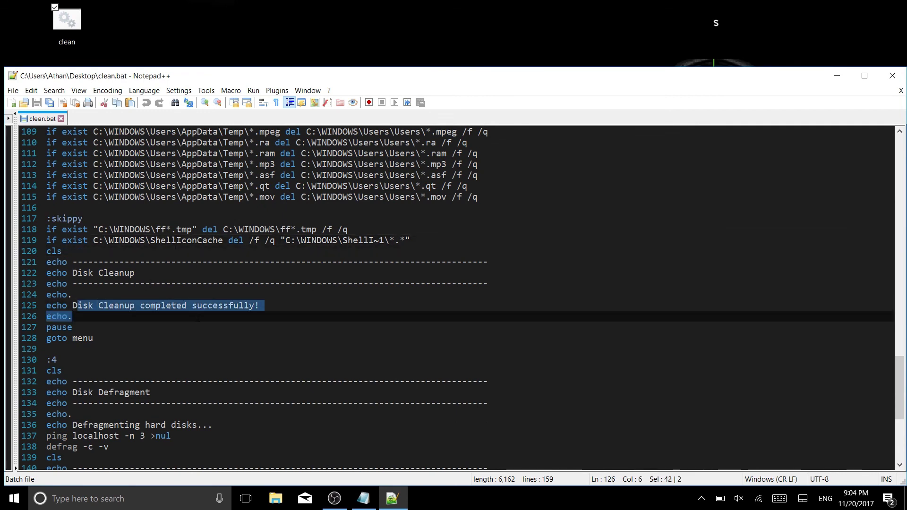
left_click(166, 324)
scroll(185, 347, "down", 2)
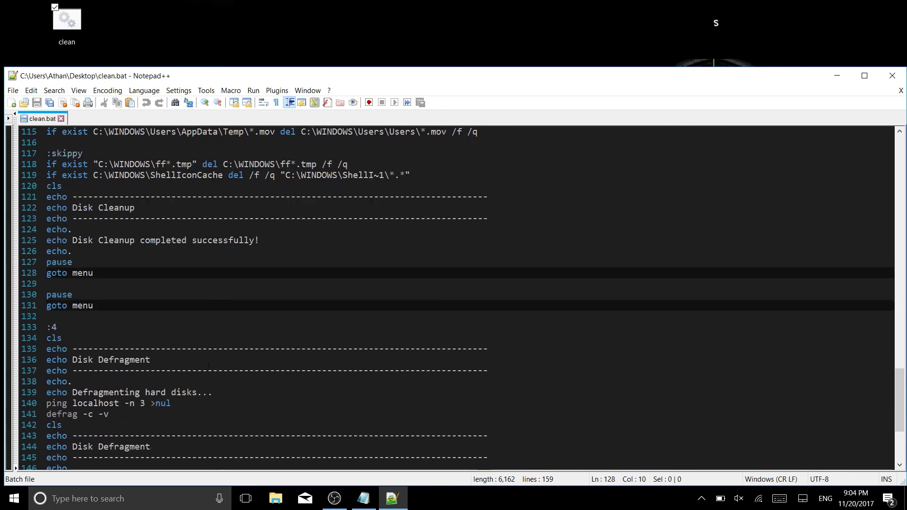
scroll(207, 365, "down", 3)
scroll(208, 364, "down", 1)
- Walk through the Disk Defragment block: the defrag -c -v command, completion message and goto menu
left_click(147, 197)
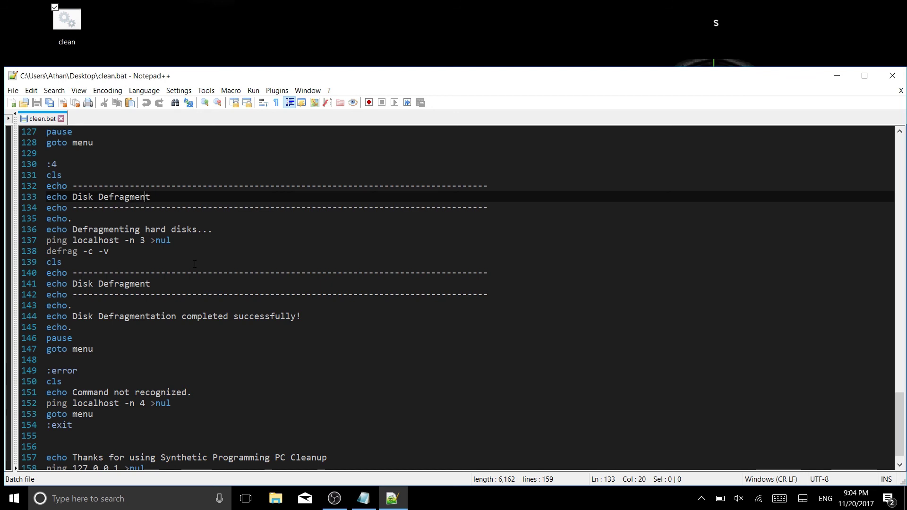
key("Down")
key("Down")
key("Down")
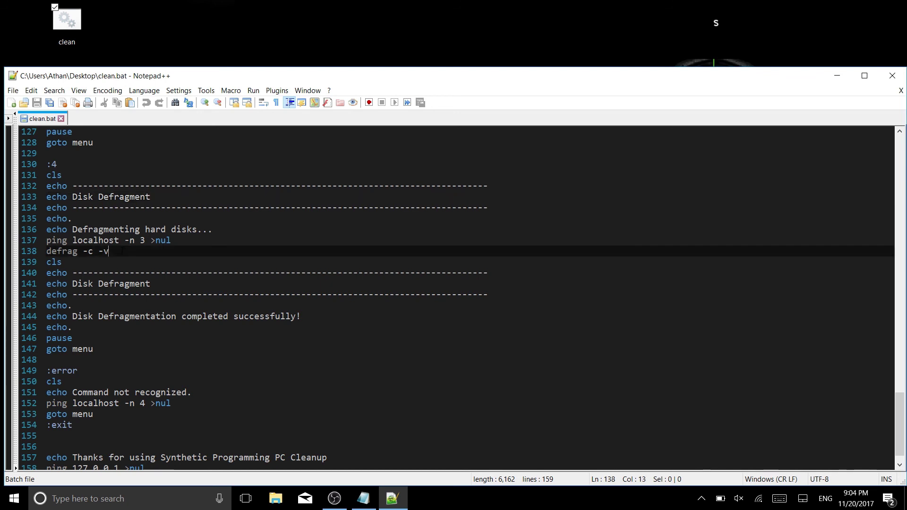
left_click(130, 345)
key("Up")
key("Up")
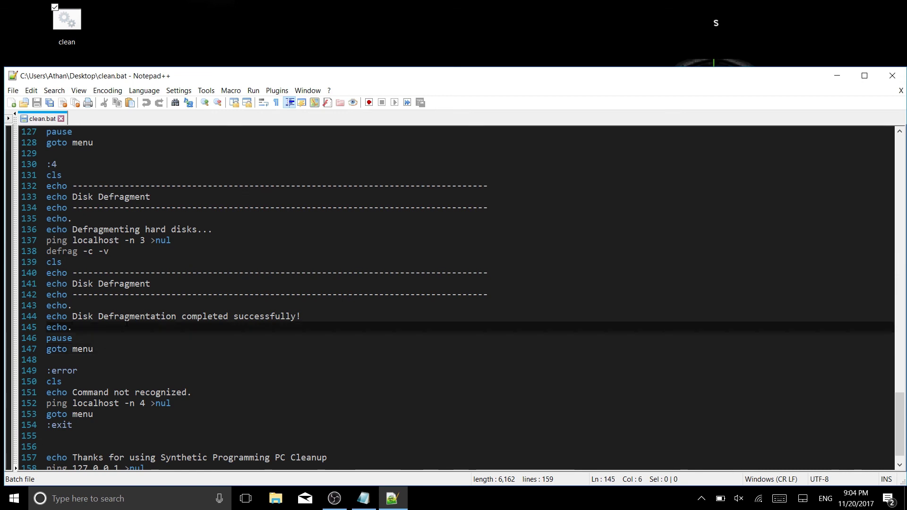
key("Up")
key("Up")
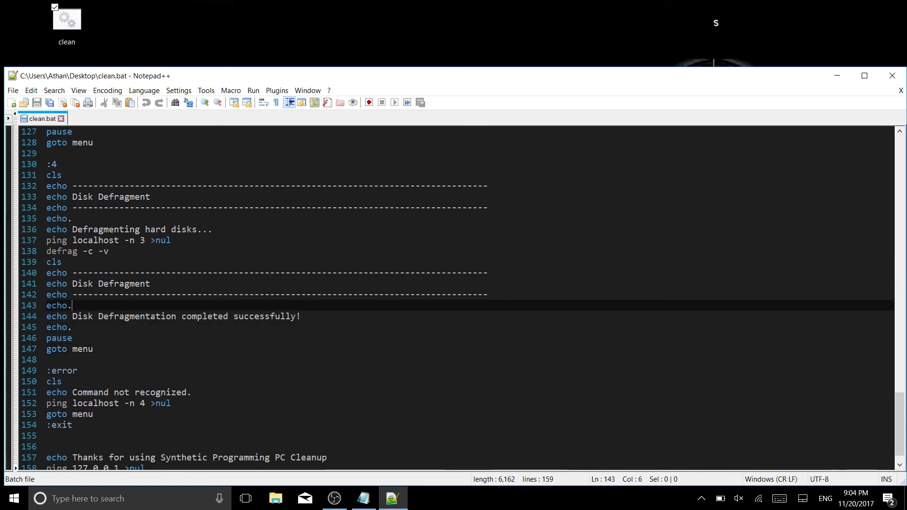
key("Down")
left_click(277, 349)
key("Down")
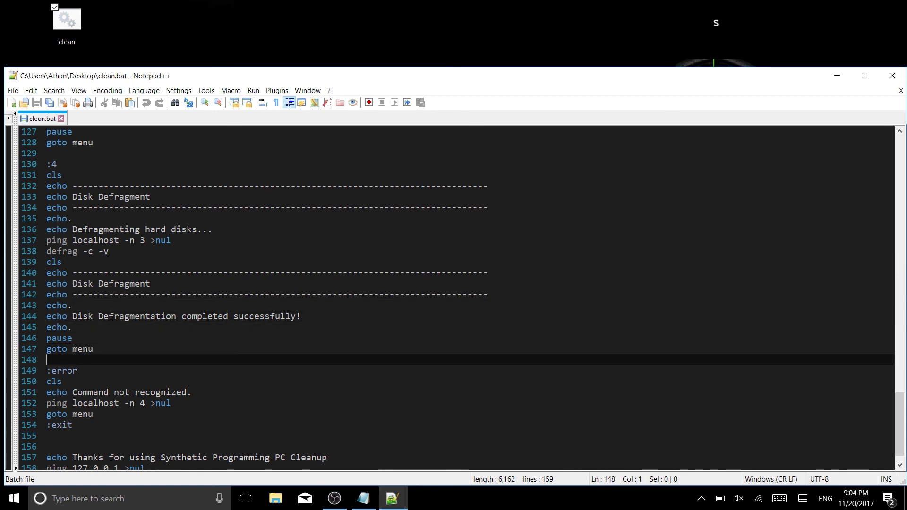
left_click(134, 251)
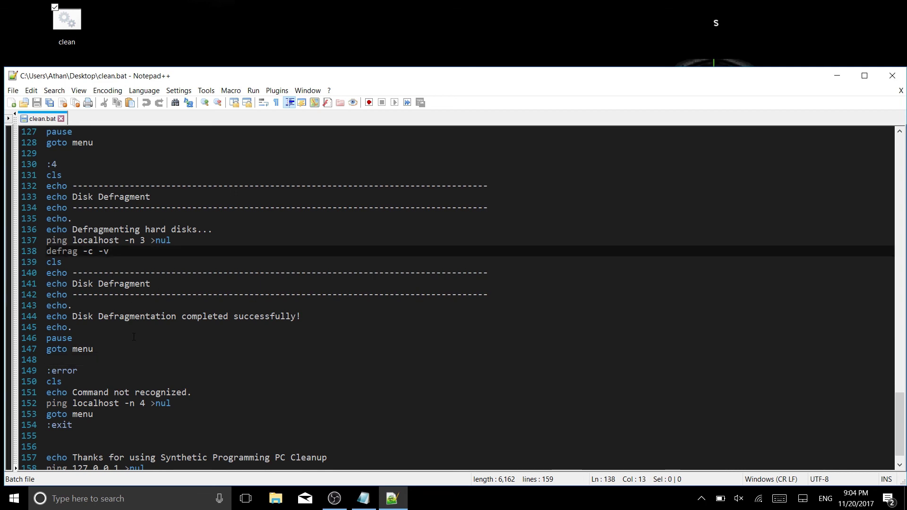
scroll(134, 338, "down", 1)
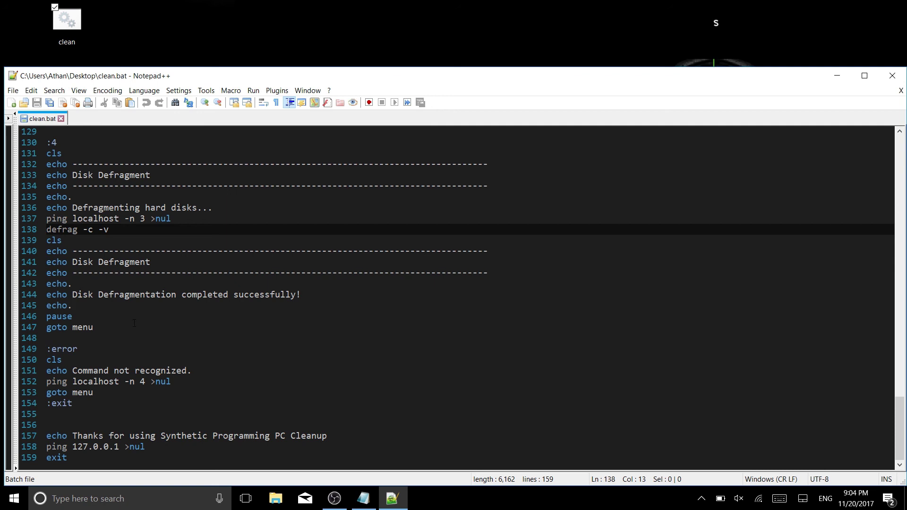
- Point out the :error and :exit labels and the 'Command not recognized.' message
left_click(106, 328)
left_click(106, 350)
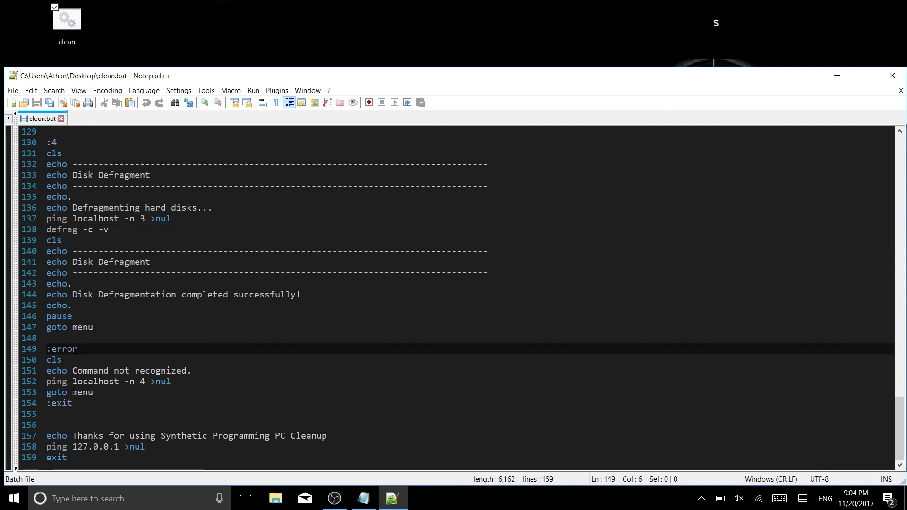
left_click(106, 401)
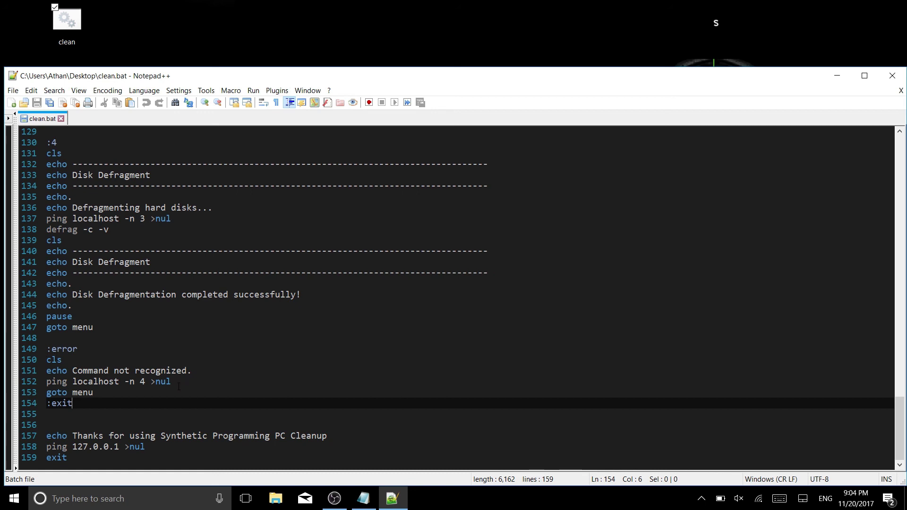
left_click_drag(192, 370, 73, 370)
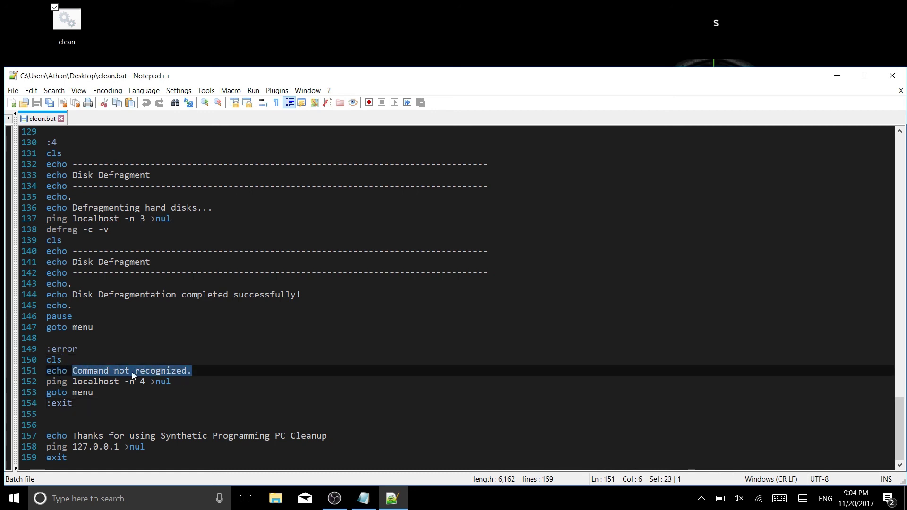
left_click(114, 382)
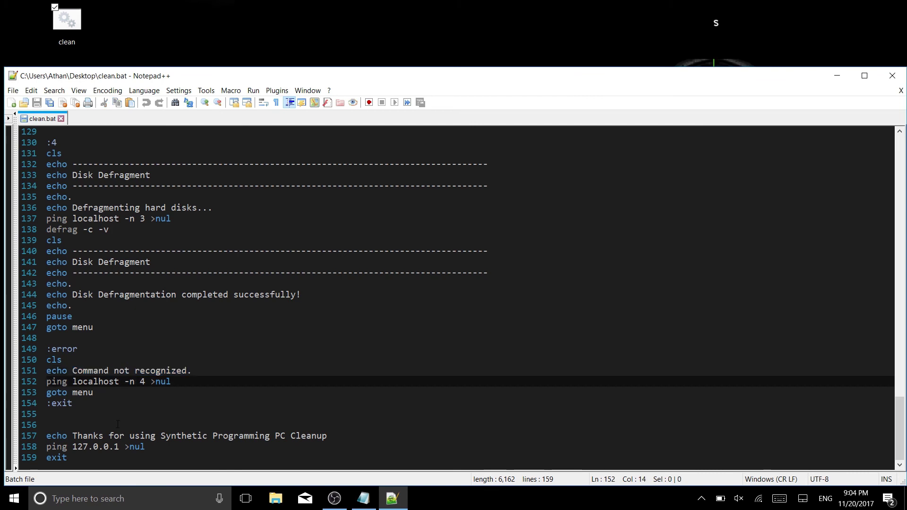
left_click(225, 448)
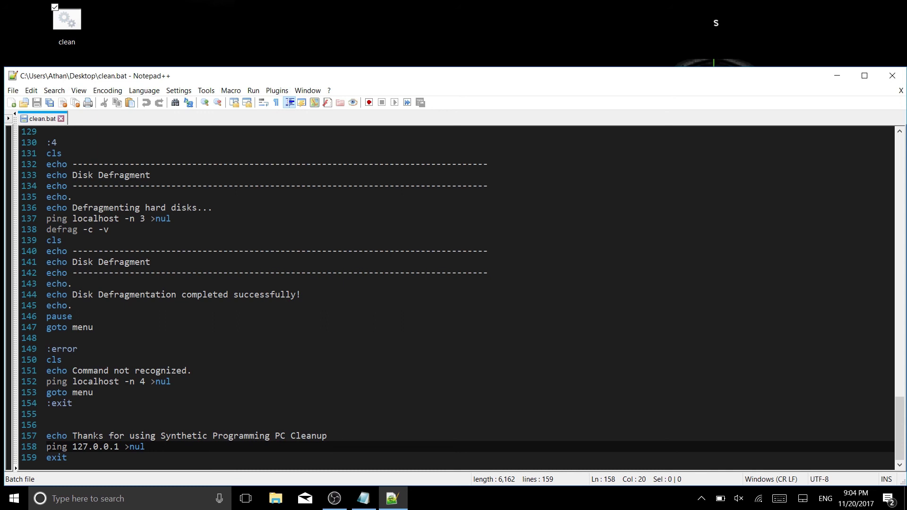
- Highlight the 127.0.0.1 ping address on line 158 several times
left_click_drag(120, 448, 73, 448)
left_click(122, 456)
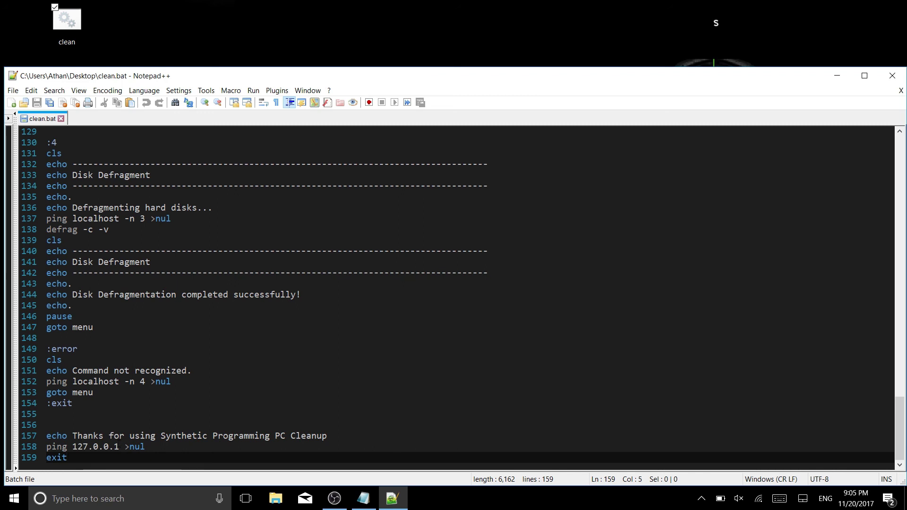
left_click_drag(119, 446, 73, 447)
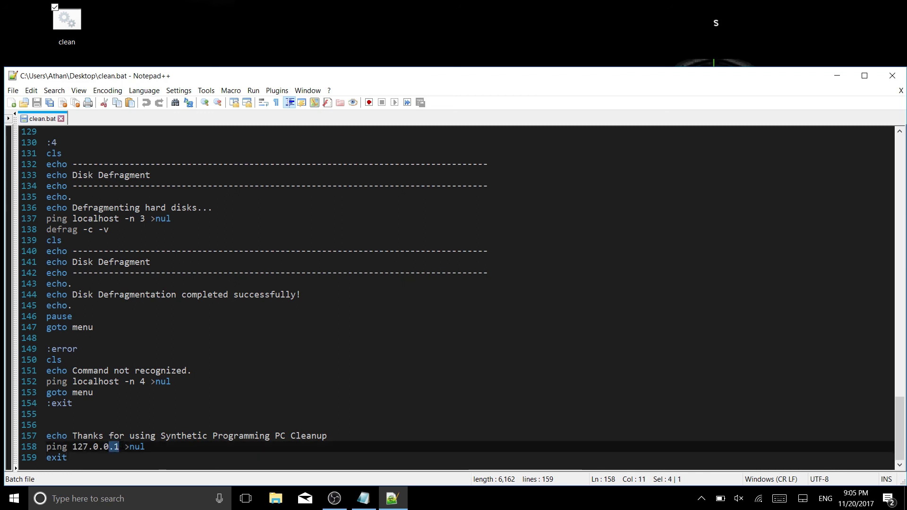
left_click(93, 446)
left_click_drag(125, 446, 73, 446)
scroll(133, 426, "up", 15)
scroll(134, 426, "up", 20)
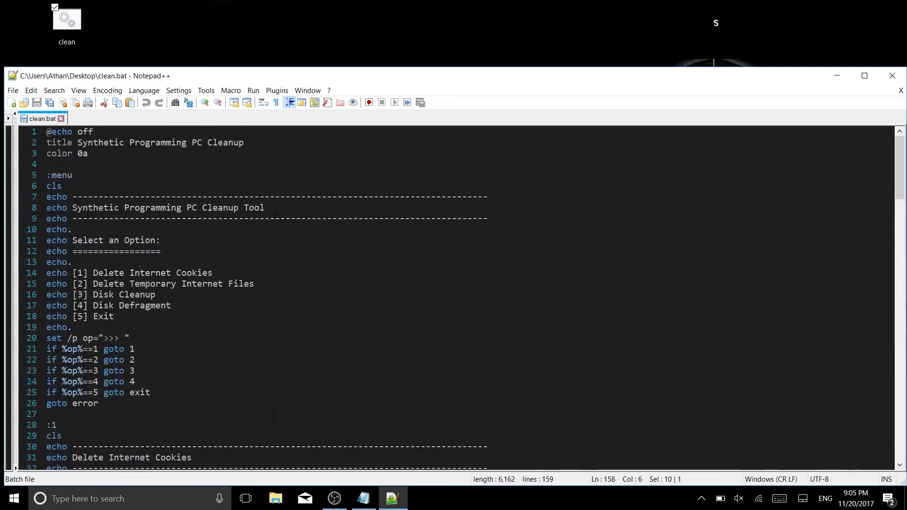
- Launch clean.bat, move the console right, and run options 1 and 2
double_click(60, 25)
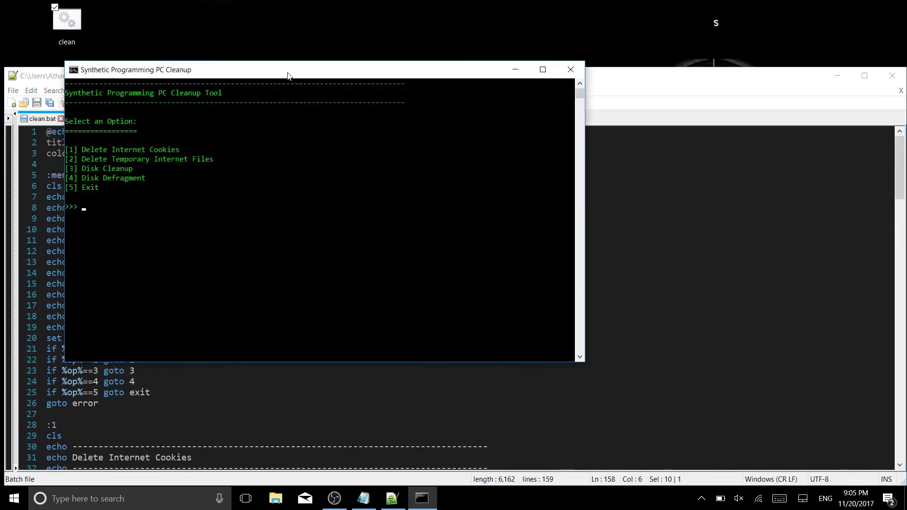
left_click_drag(287, 76, 416, 67)
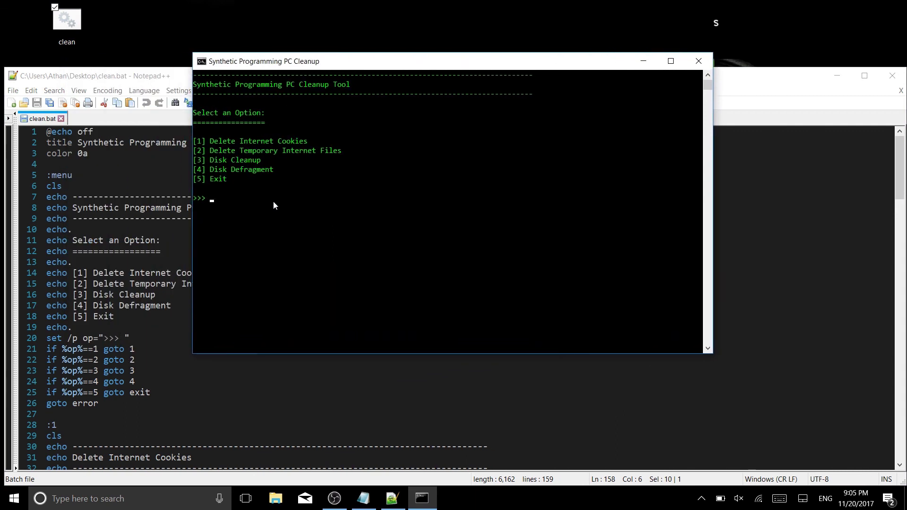
type("1")
key("Return")
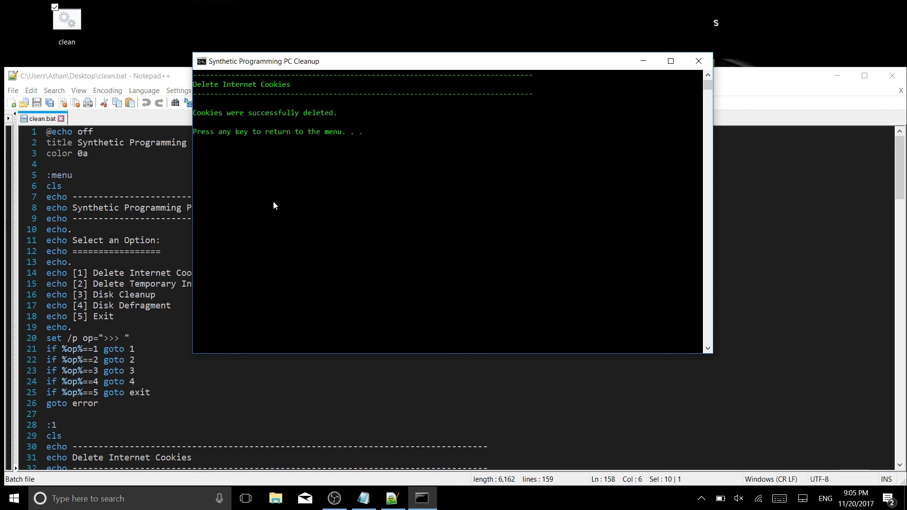
key("Return")
type("2")
key("Return")
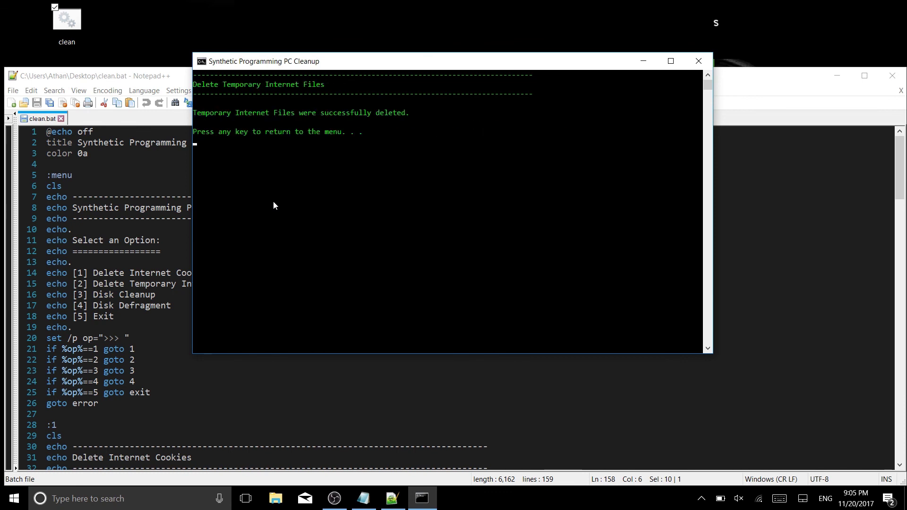
key("Return")
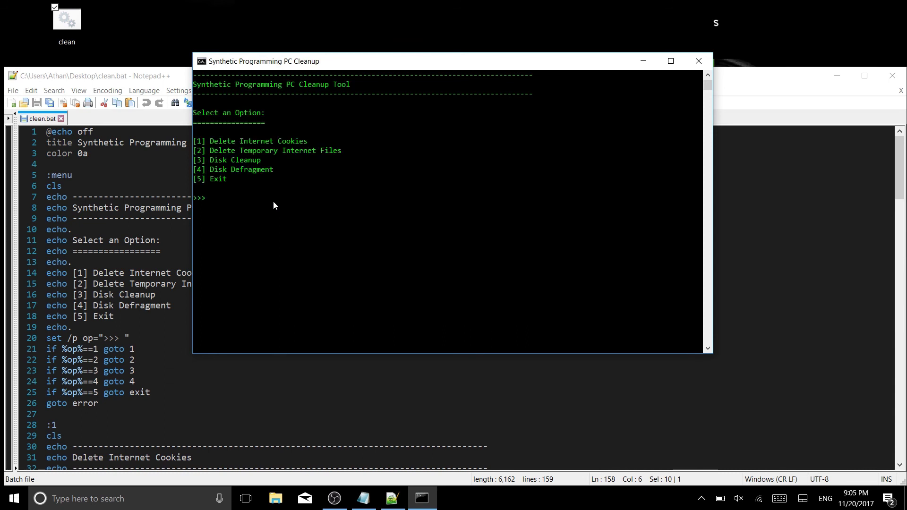
type("3")
- Run options 3 (Disk Cleanup) and 4 (Defragment), then choose 5 to exit
key("Return")
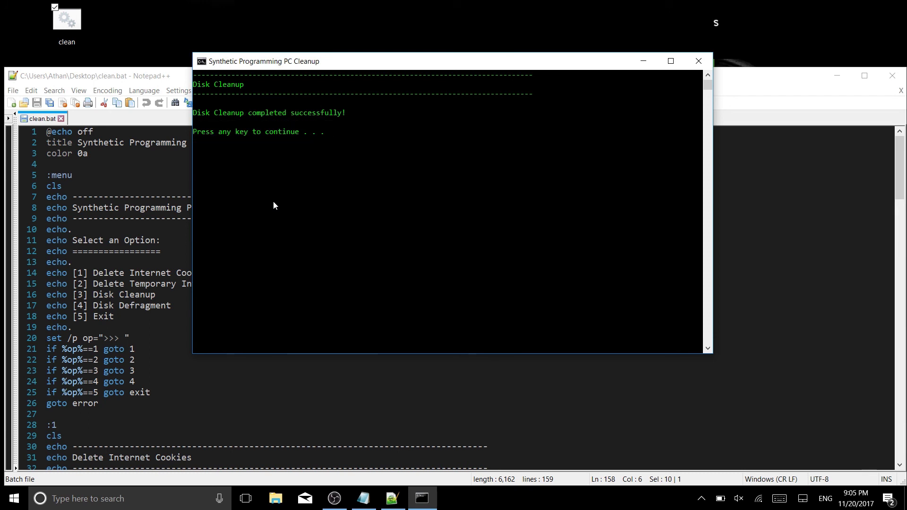
key("Return")
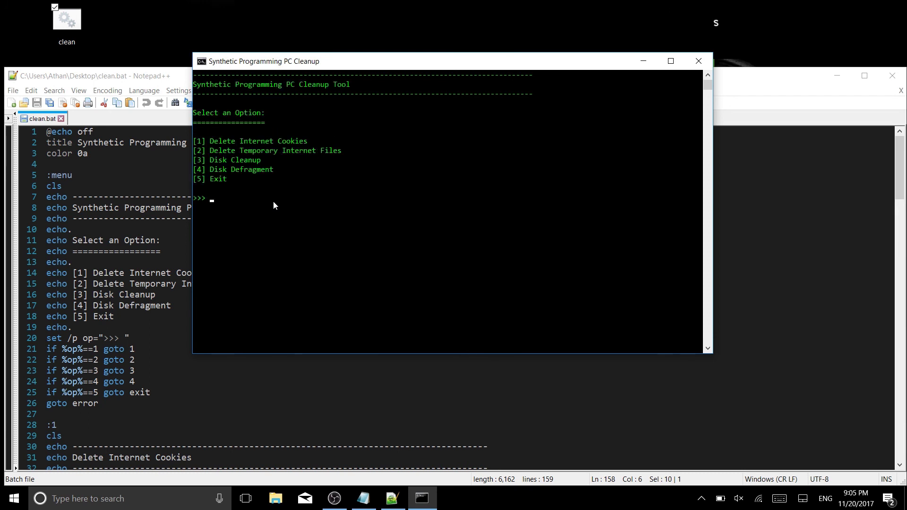
type("4")
key("Return")
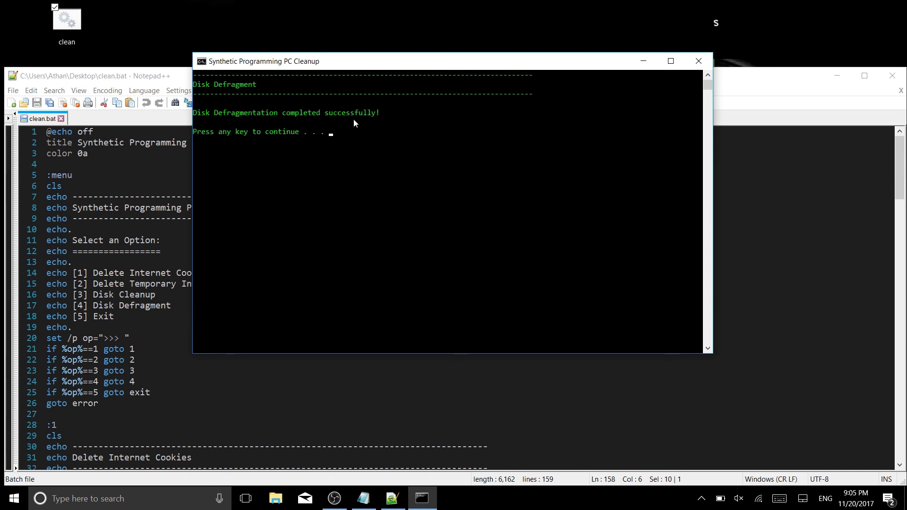
left_click(335, 141)
key("Return")
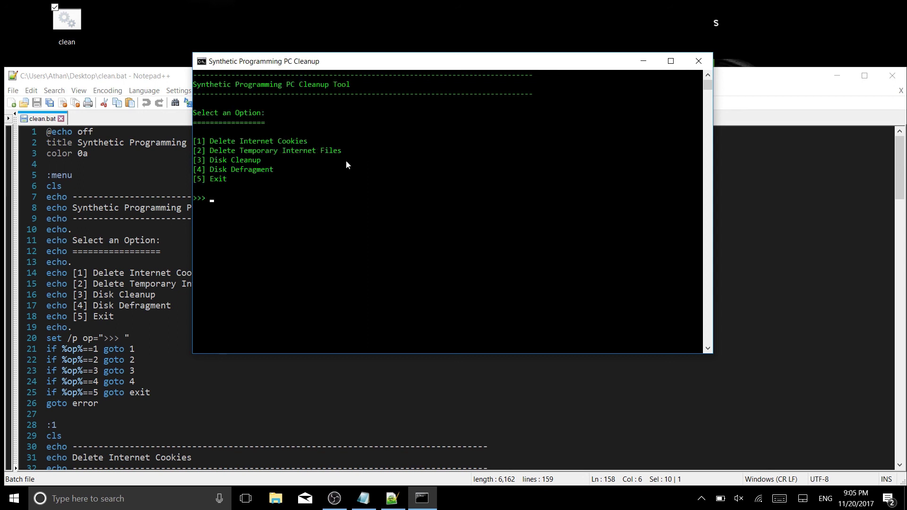
type("5")
key("Return")
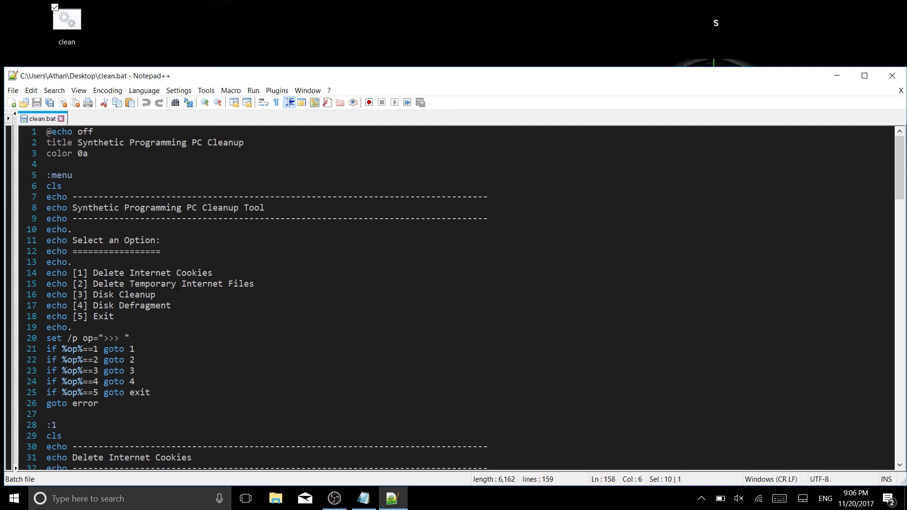
- Drag the clean desktop icon to the desktop's left edge
left_click(59, 22)
left_click_drag(58, 22, 16, 22)
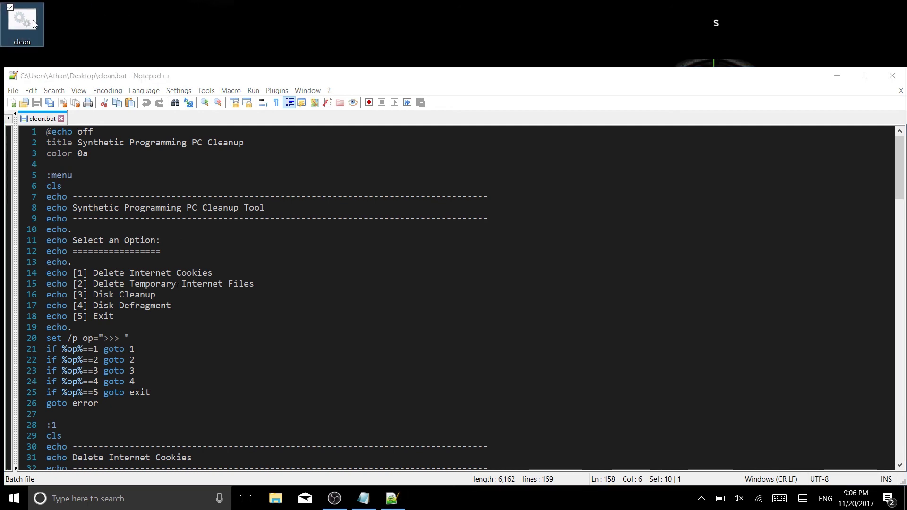
left_click(82, 27)
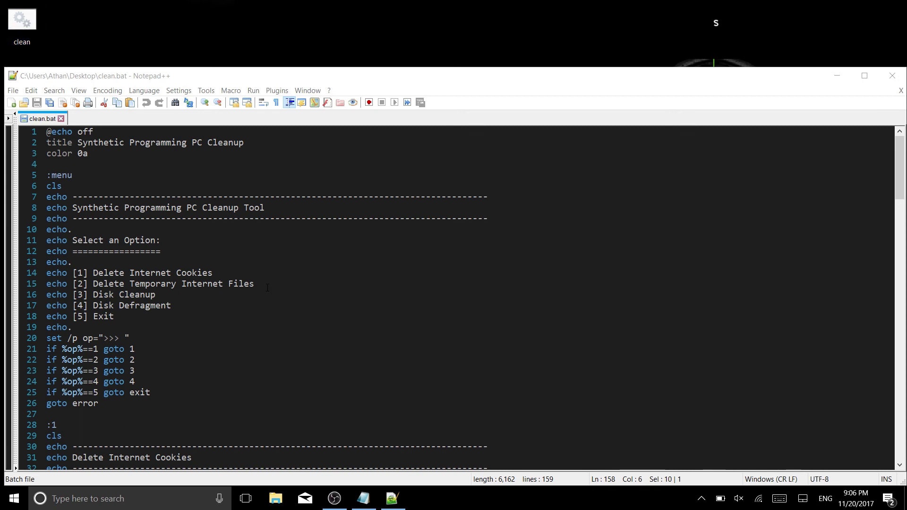
- Return to Notepad++ and point to script lines 10, 5 and 8
left_click(58, 75)
scroll(268, 287, "down", 15)
scroll(267, 286, "down", 20)
scroll(268, 287, "up", 15)
scroll(267, 287, "up", 20)
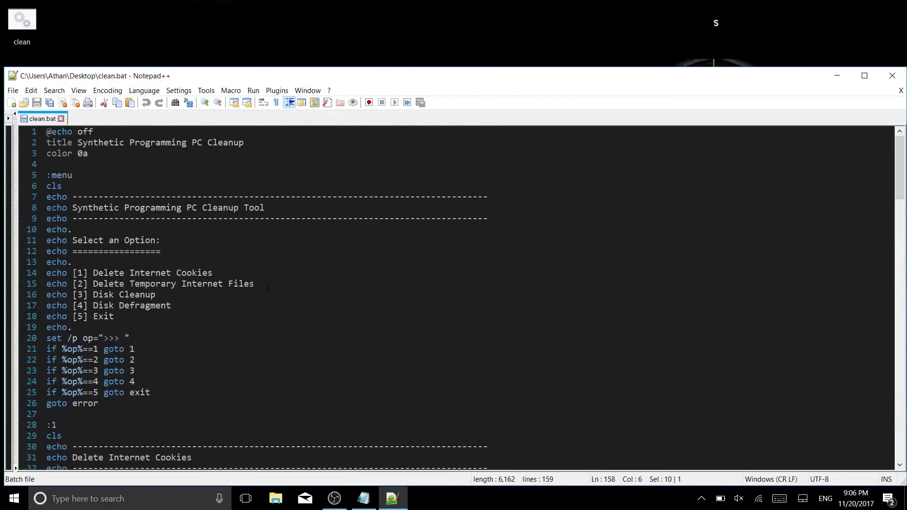
left_click(259, 233)
left_click(89, 175)
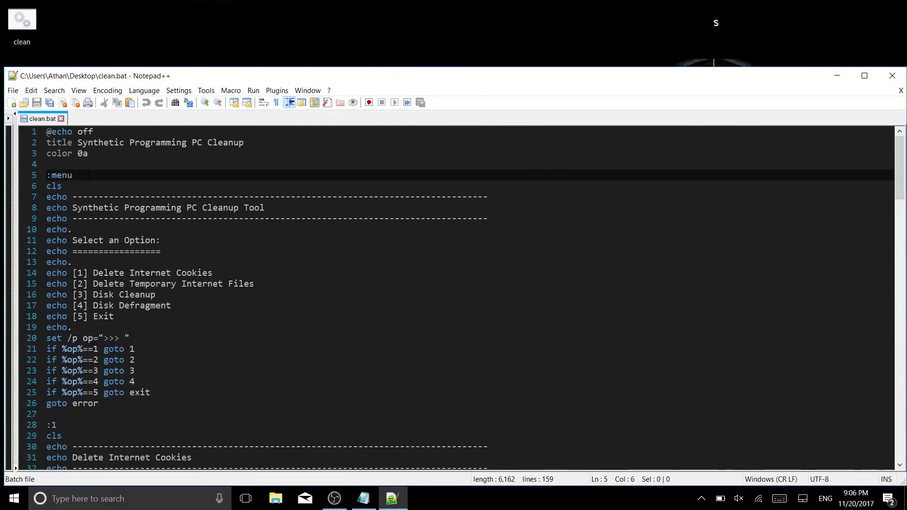
left_click(302, 209)
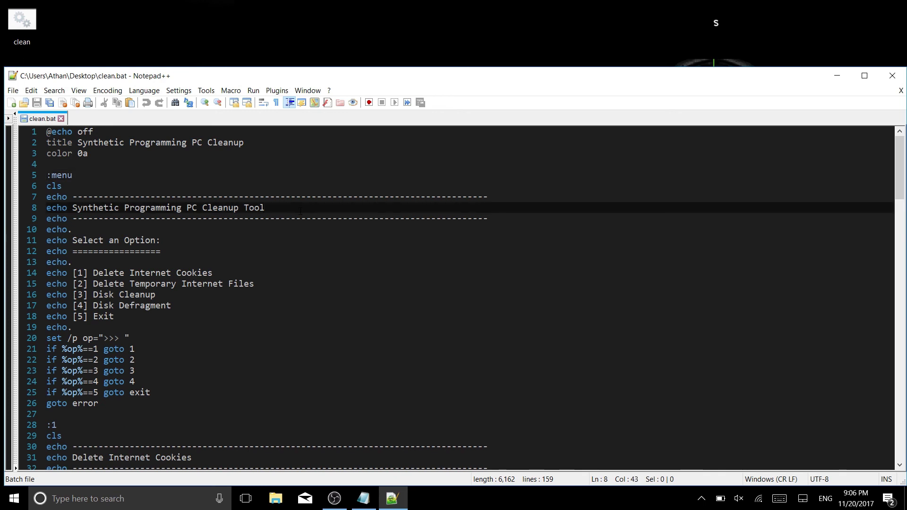